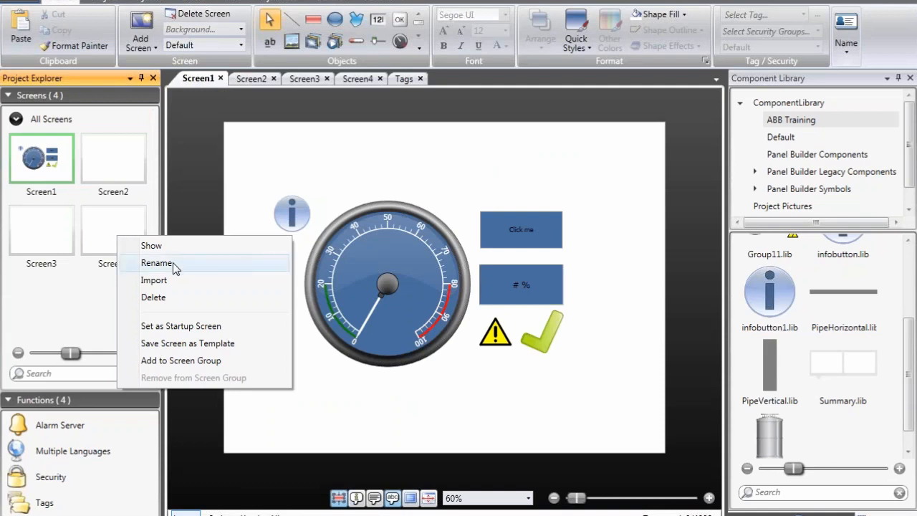
Rename Screen4 as Background and accept saving the project
click(173, 262)
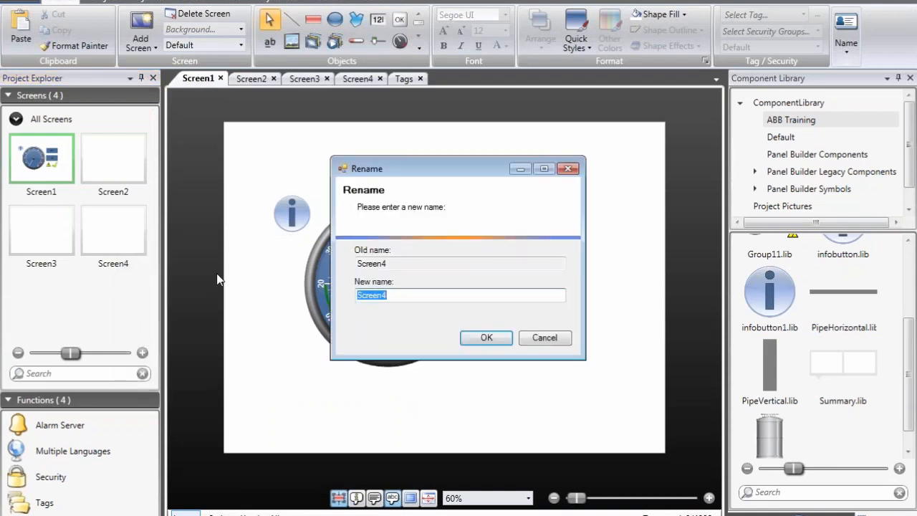
text(Background)
click(465, 334)
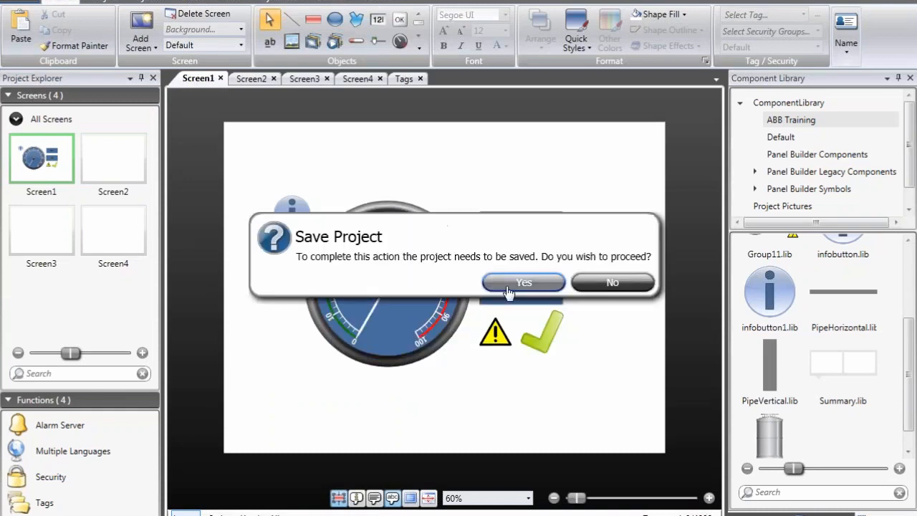
click(514, 286)
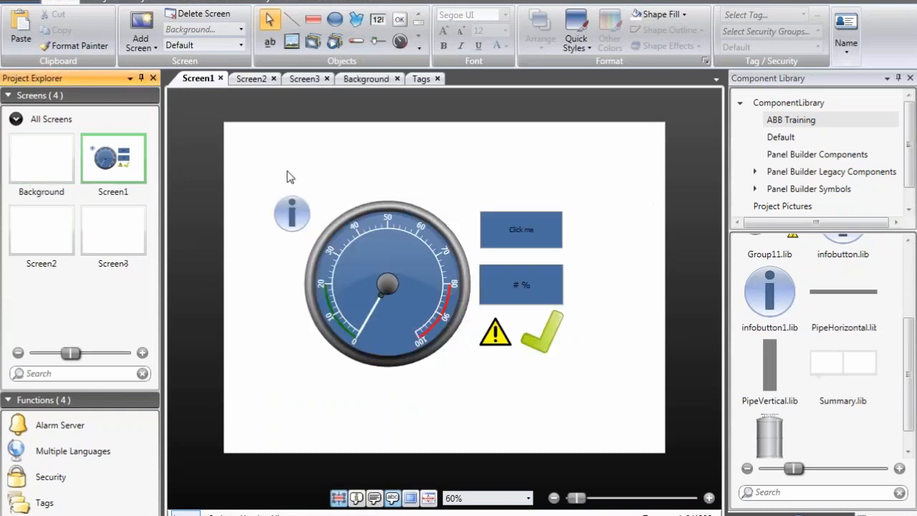
On the Background screen, draw a button about 104 by 90 pixels in the upper-left corner of the canvas
double_click(42, 159)
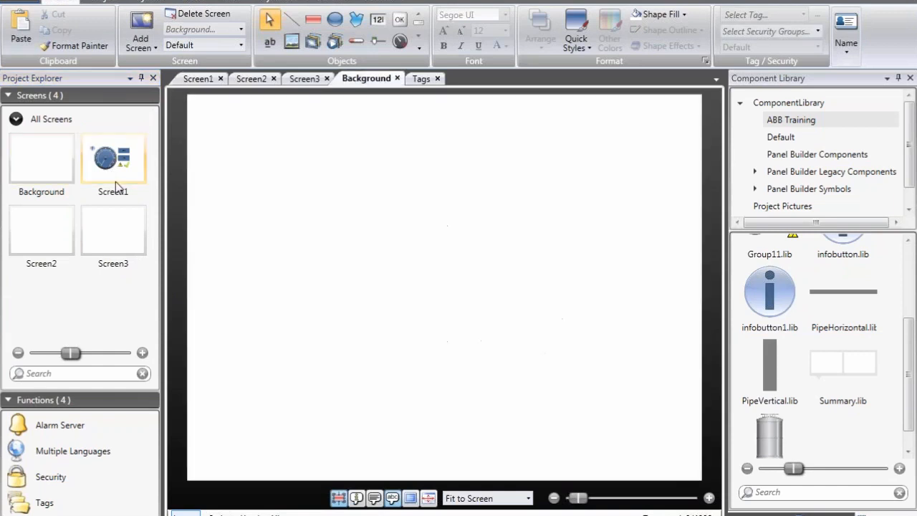
click(399, 19)
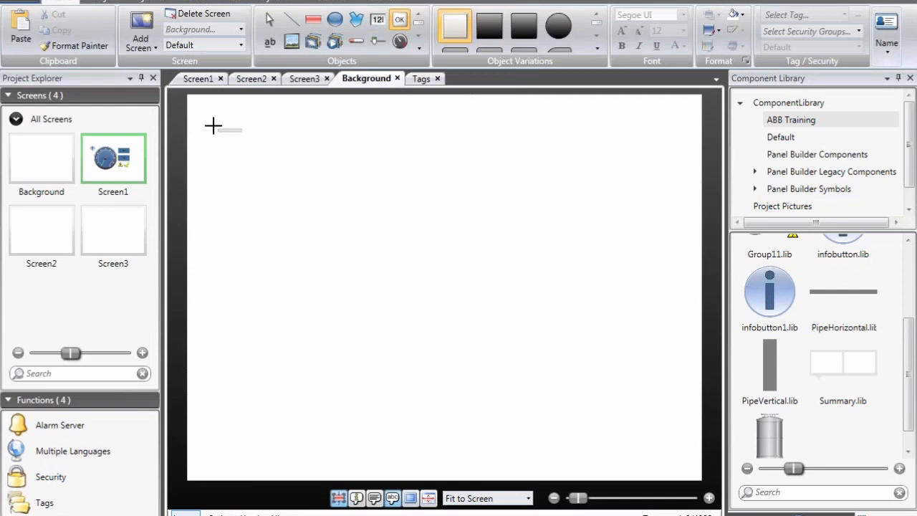
drag(190, 104, 185, 92)
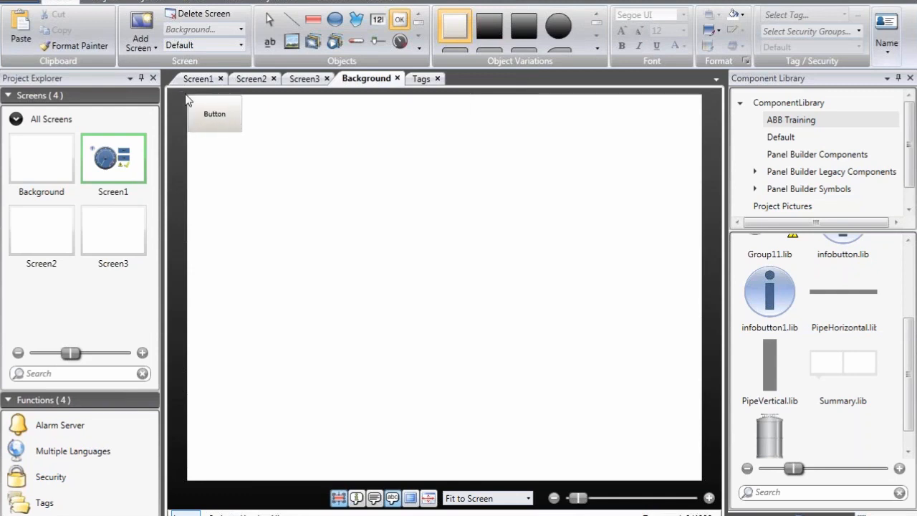
drag(215, 135, 242, 116)
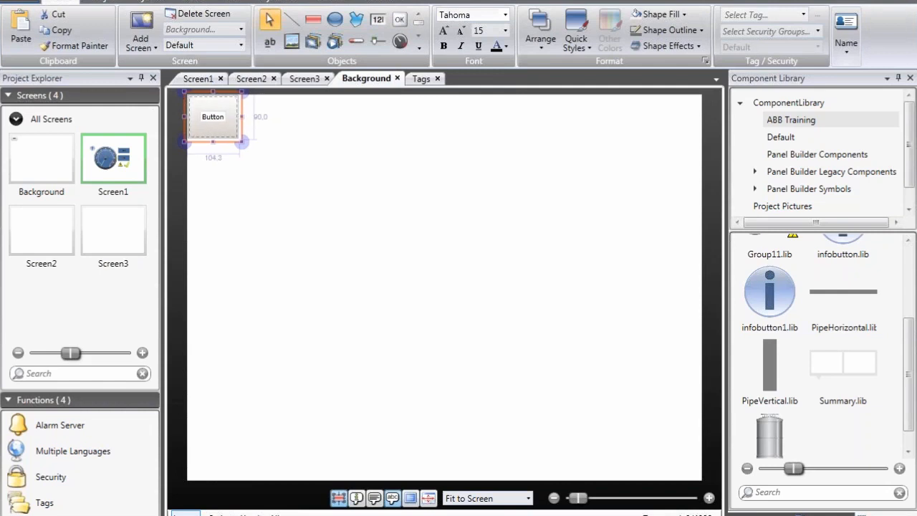
Clear the text label of the button on the Background screen
scroll(264, 130, up, 2)
click(256, 149)
key(space)
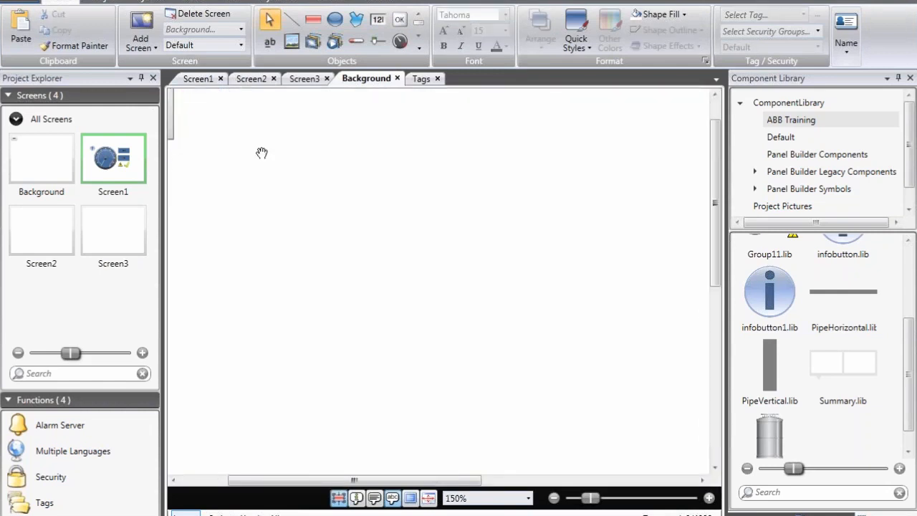
drag(263, 151, 422, 242)
click(236, 100)
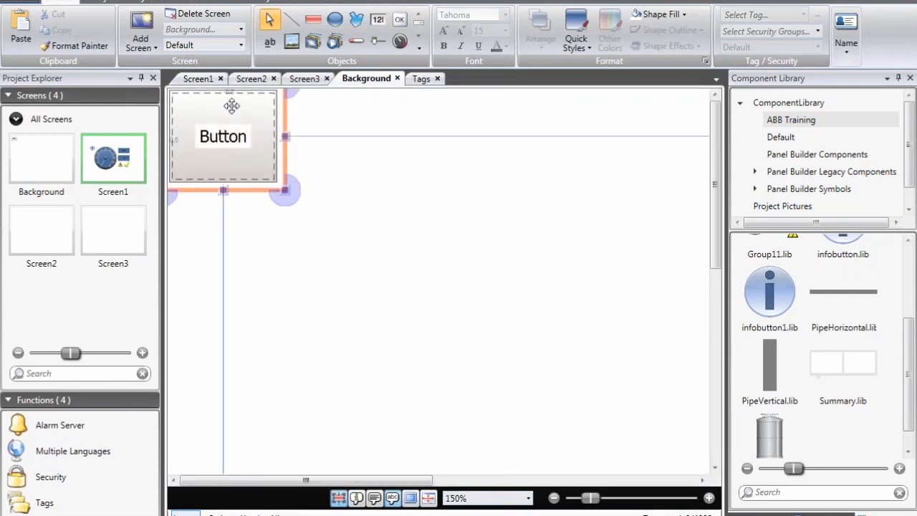
click(330, 2)
double_click(369, 16)
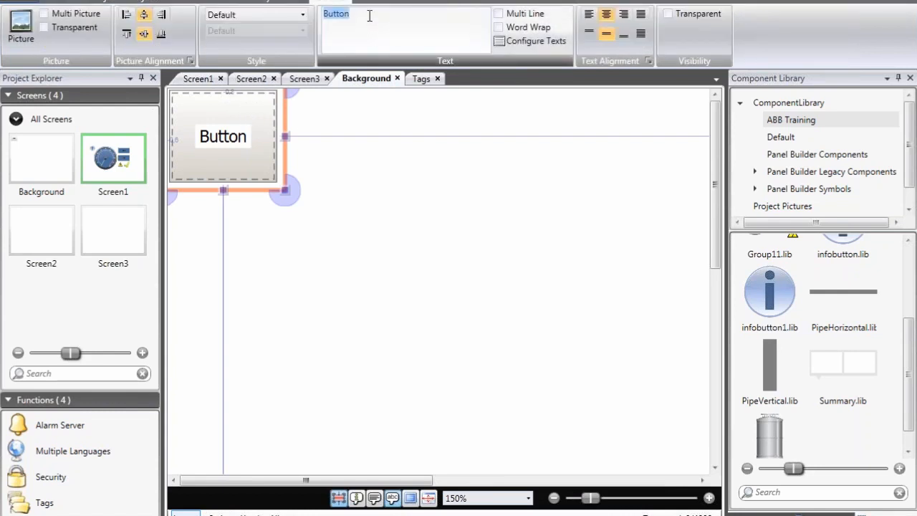
key(BackSpace)
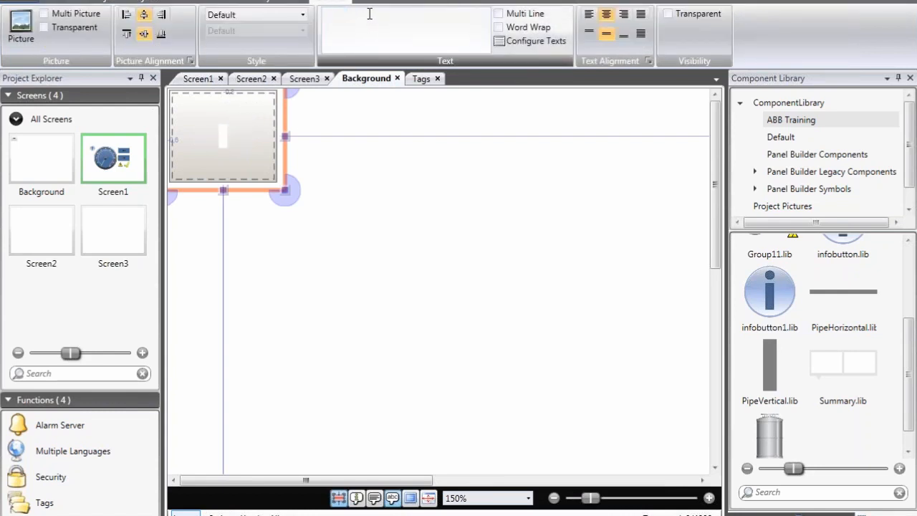
Create a series from the blank button with 5 columns, 1 row and no column spacing
right_click(260, 116)
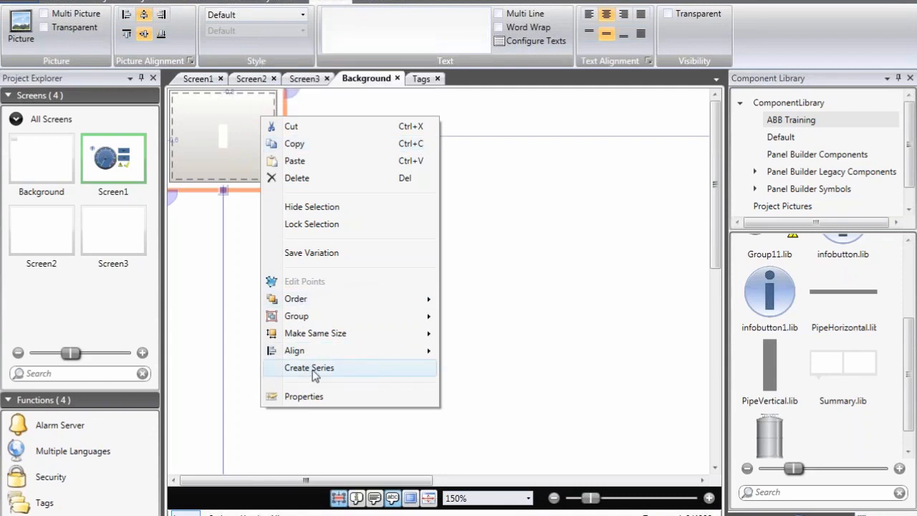
click(312, 371)
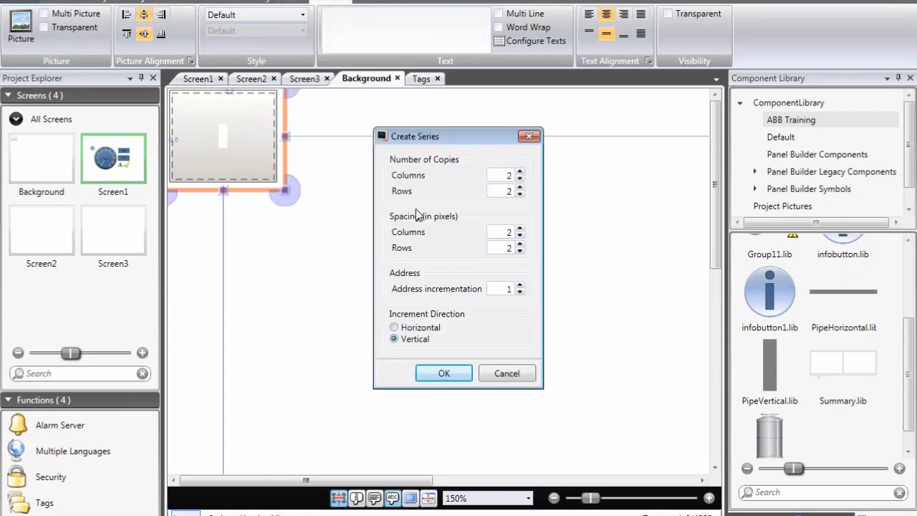
click(520, 172)
click(520, 172)
click(520, 172)
click(520, 193)
click(520, 235)
click(519, 235)
click(520, 251)
click(454, 373)
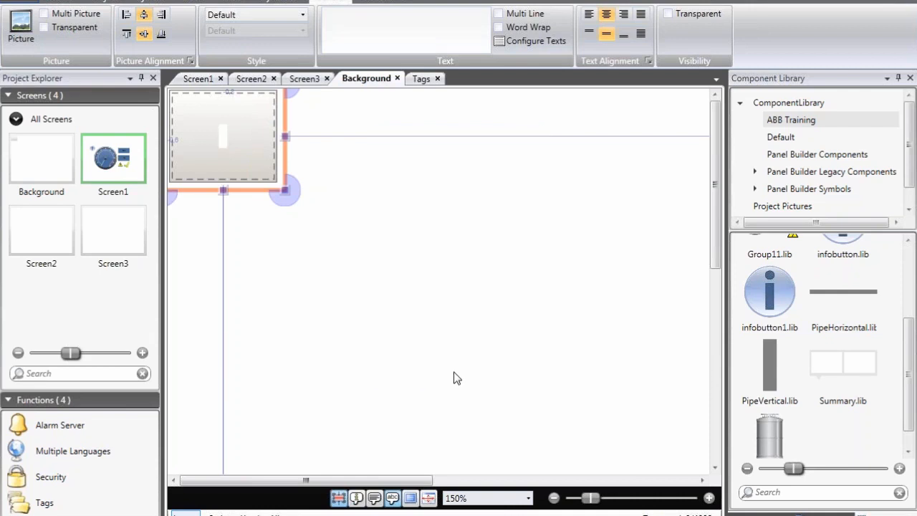
Fill all five buttons in the row with the standard red color
scroll(410, 188, down, 2)
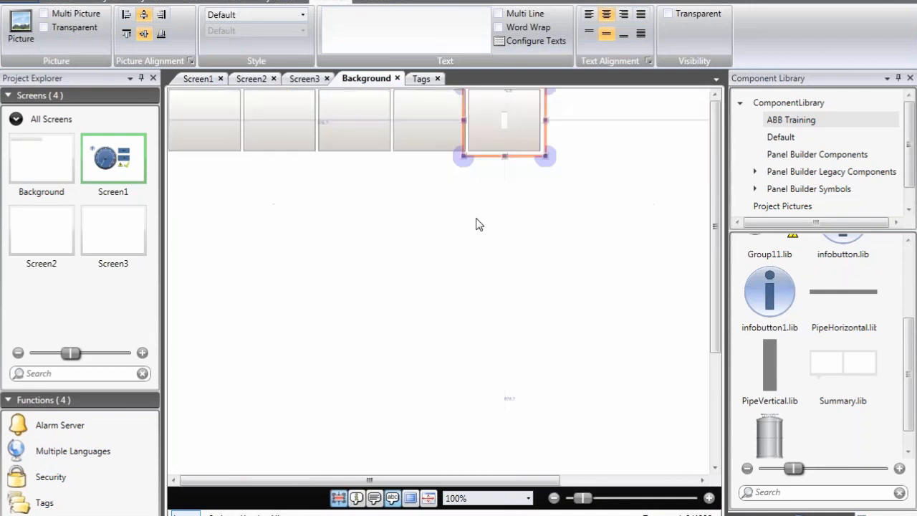
click(504, 172)
scroll(500, 165, down, 1)
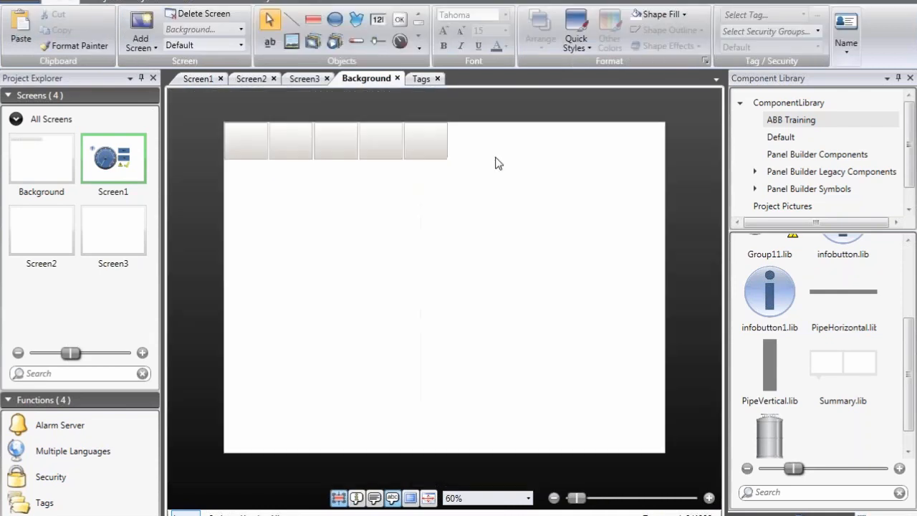
drag(475, 170, 195, 95)
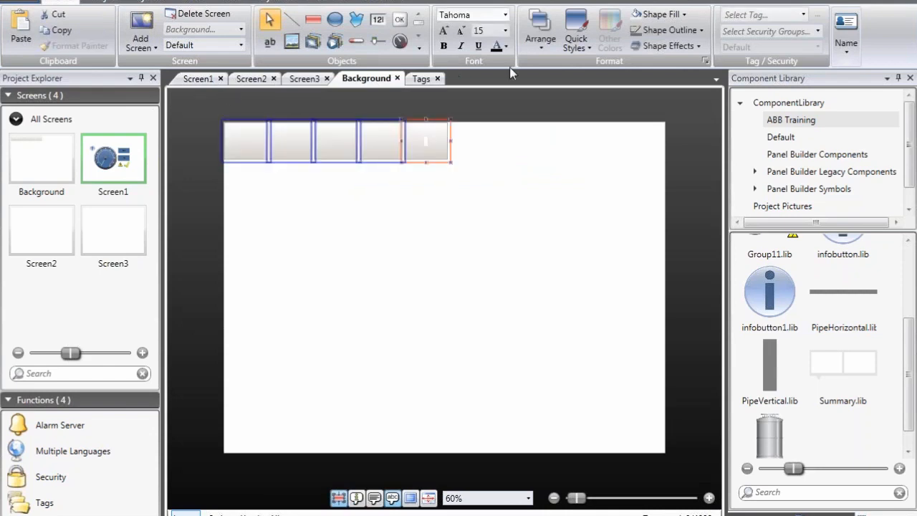
click(659, 14)
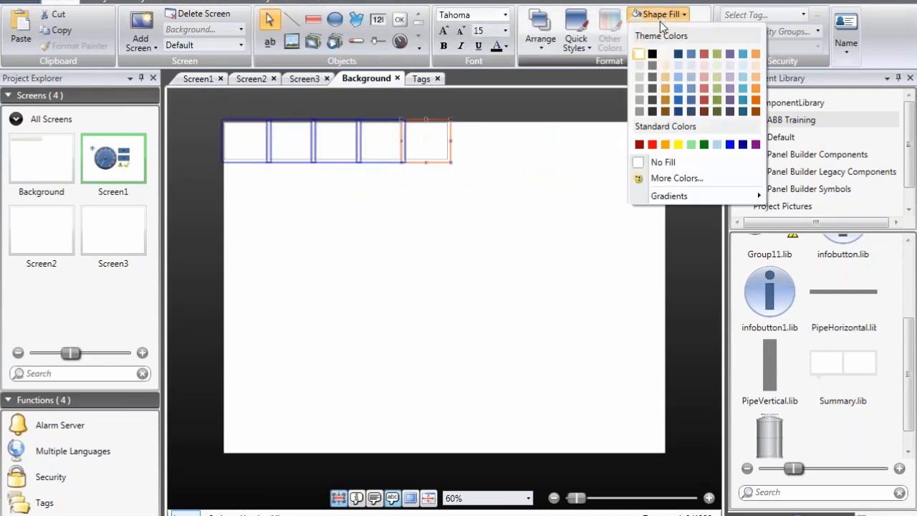
click(653, 145)
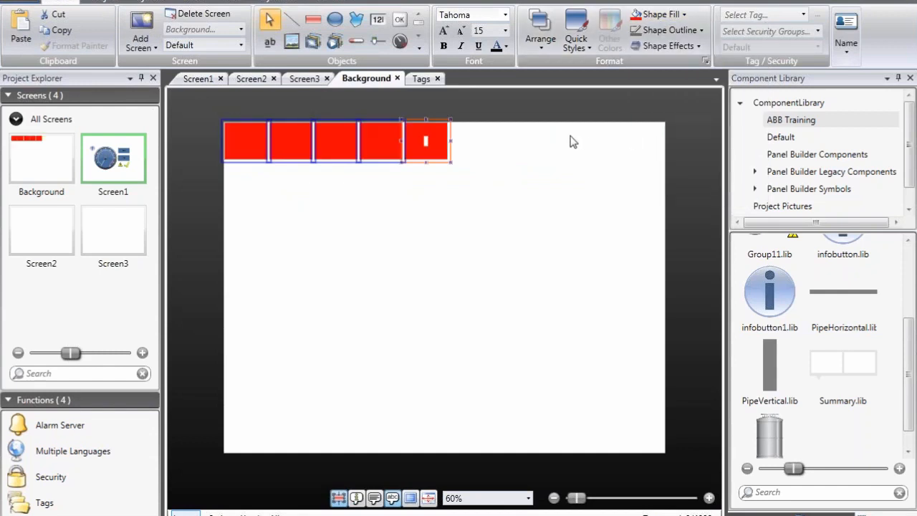
click(464, 194)
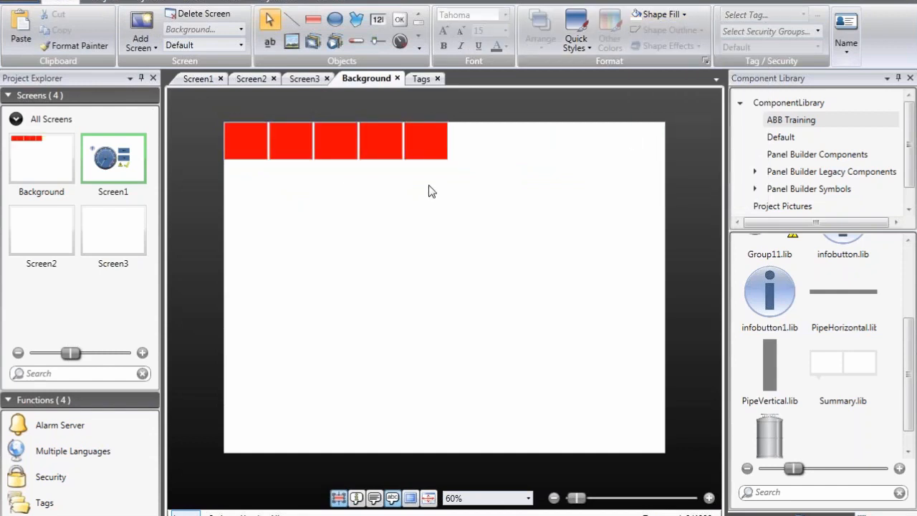
Put the picture home.png from the ABB Channel Partner Webinar\Symbols folder on the first red button
click(258, 147)
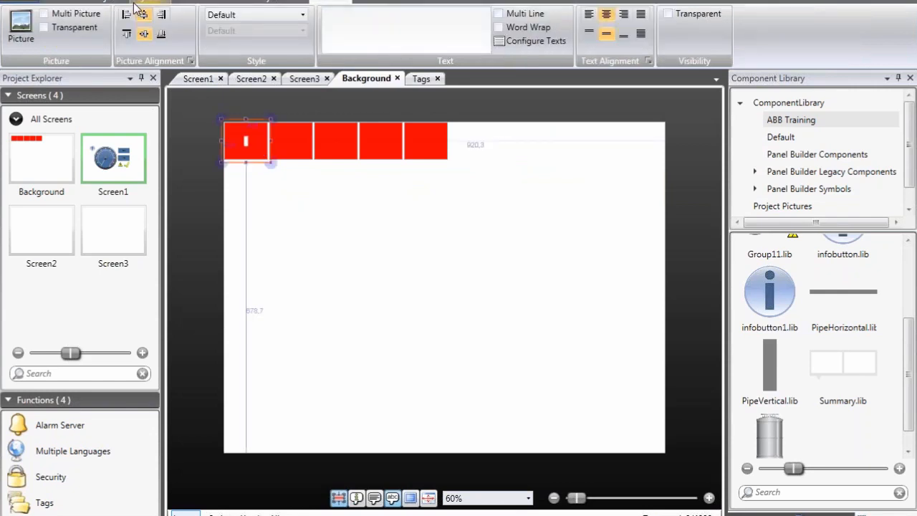
click(24, 27)
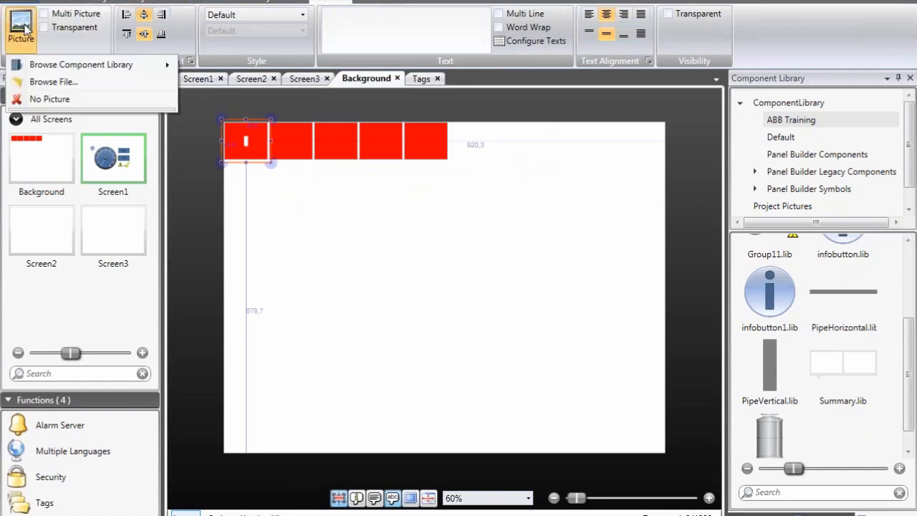
click(43, 84)
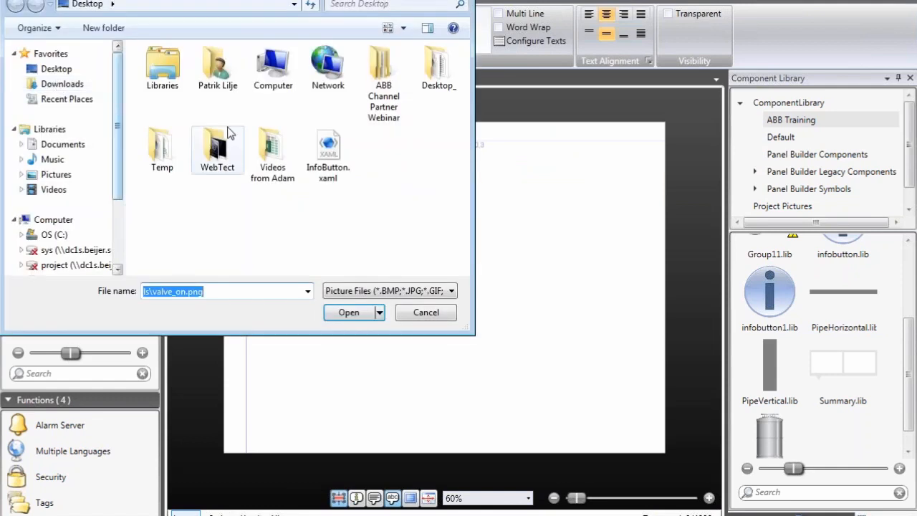
double_click(381, 100)
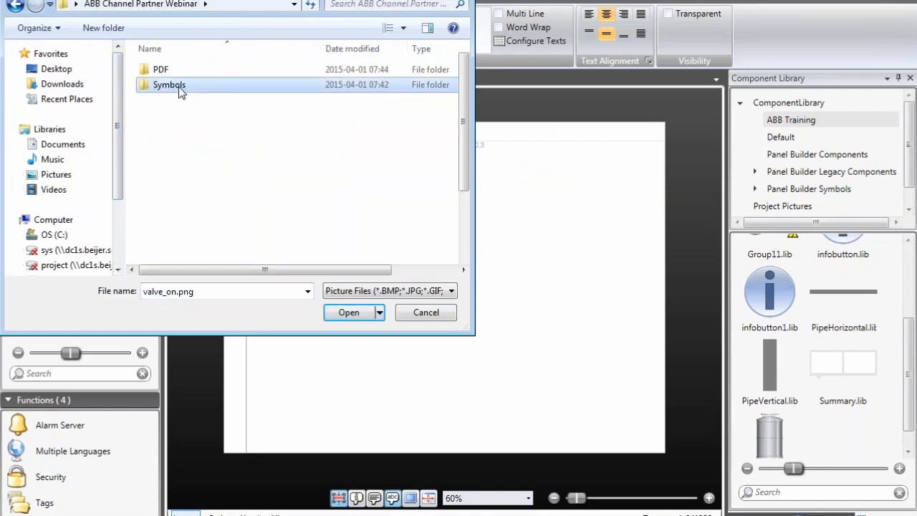
double_click(181, 88)
double_click(415, 72)
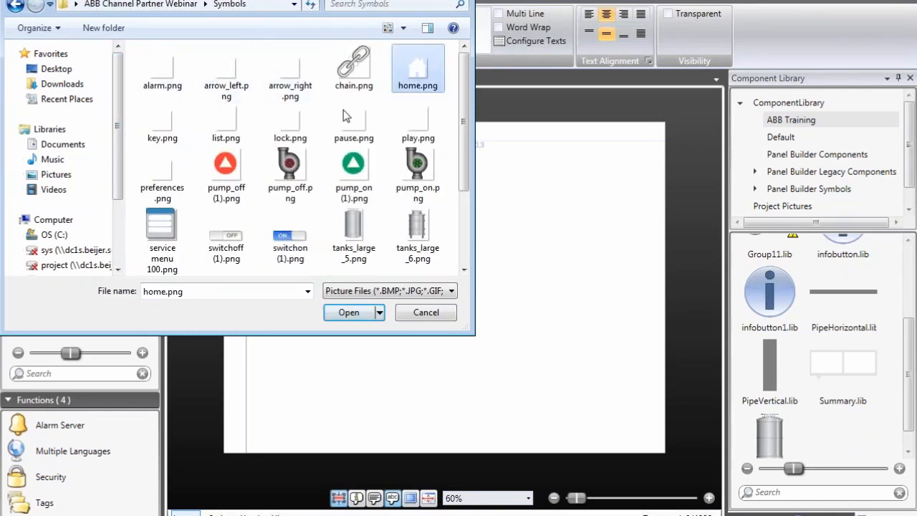
Put the picture alarm.png from the Symbols folder on the second red button
click(292, 156)
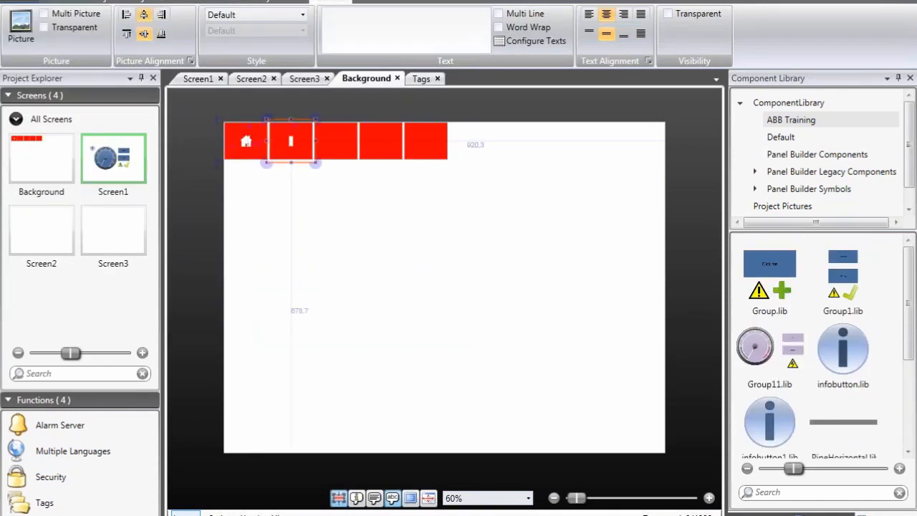
click(20, 28)
click(37, 80)
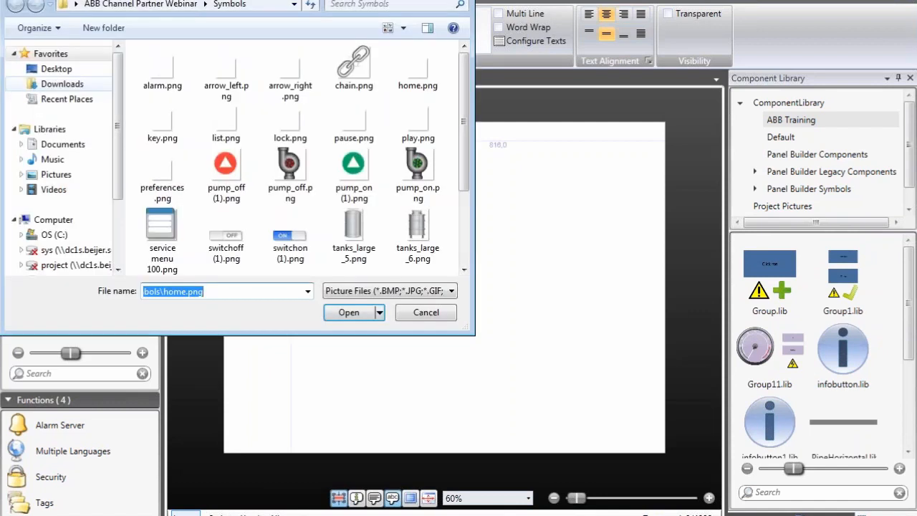
double_click(153, 77)
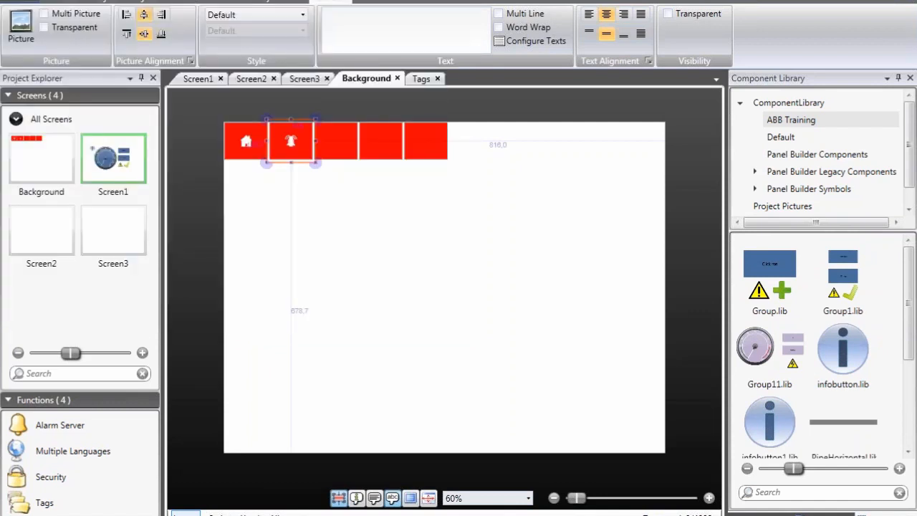
Put the picture list.png from the Symbols folder on the third red button
click(330, 144)
click(21, 29)
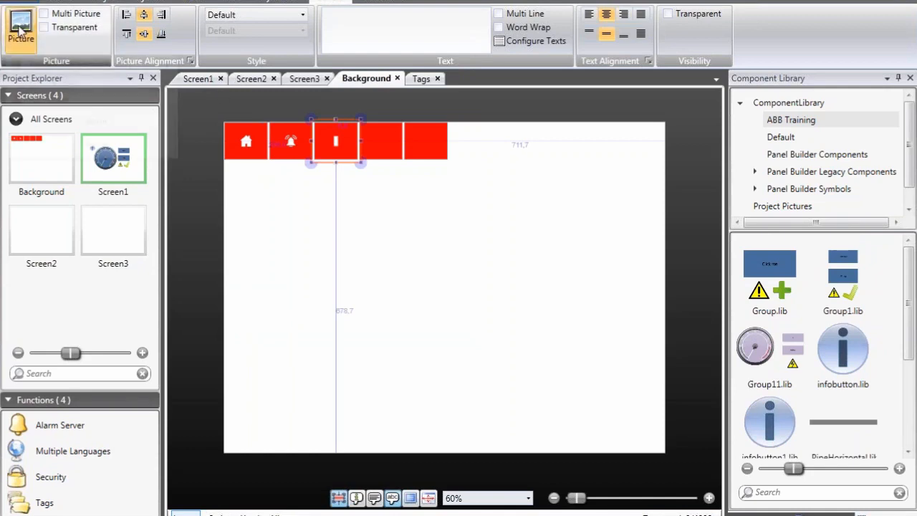
click(47, 81)
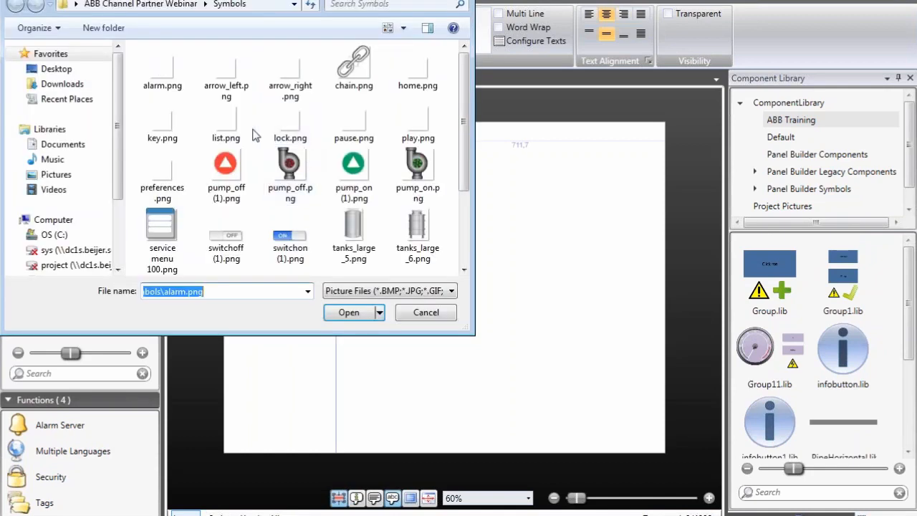
double_click(231, 125)
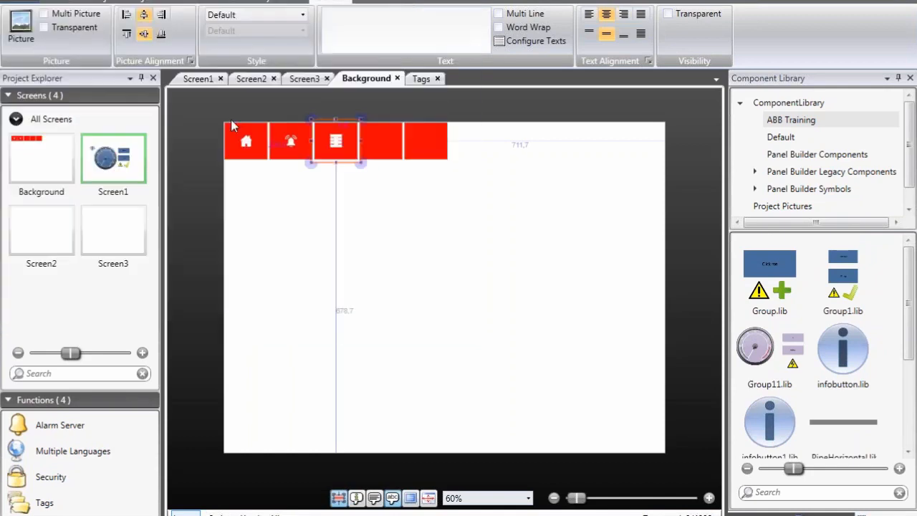
Put the picture lock.png from the Symbols folder on the fourth red button
click(376, 136)
click(21, 29)
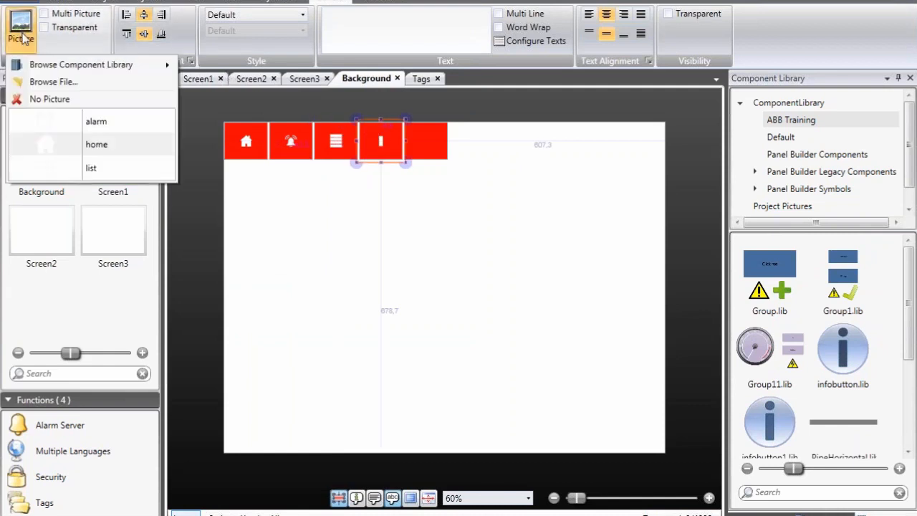
click(51, 83)
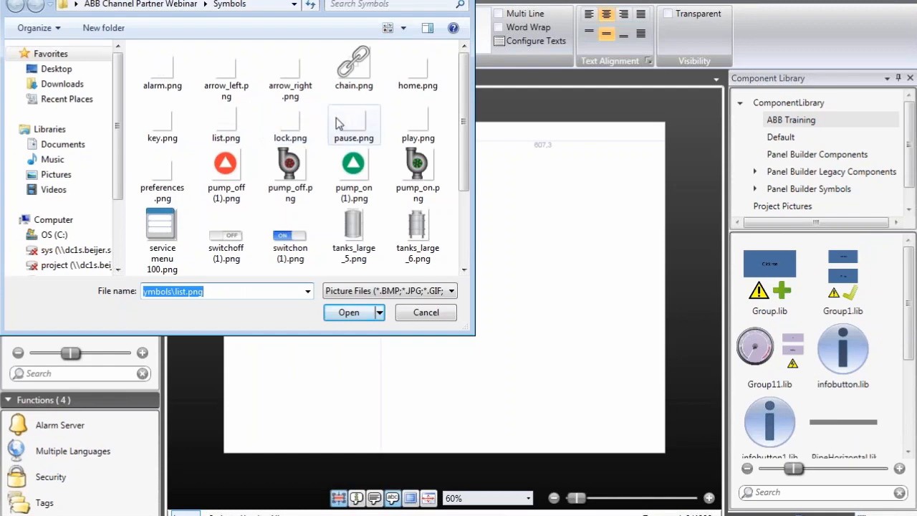
double_click(290, 121)
Put the picture key.png from the Symbols folder on the fifth red button
click(426, 139)
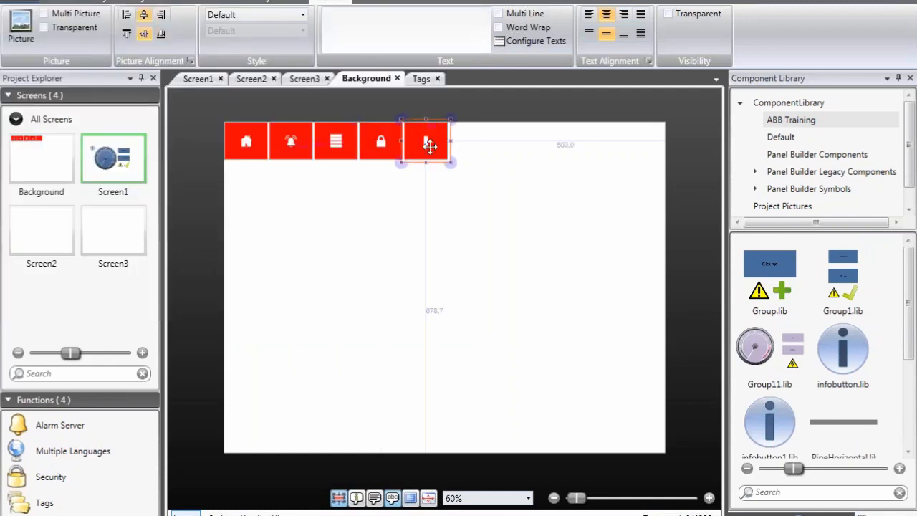
click(23, 33)
click(45, 81)
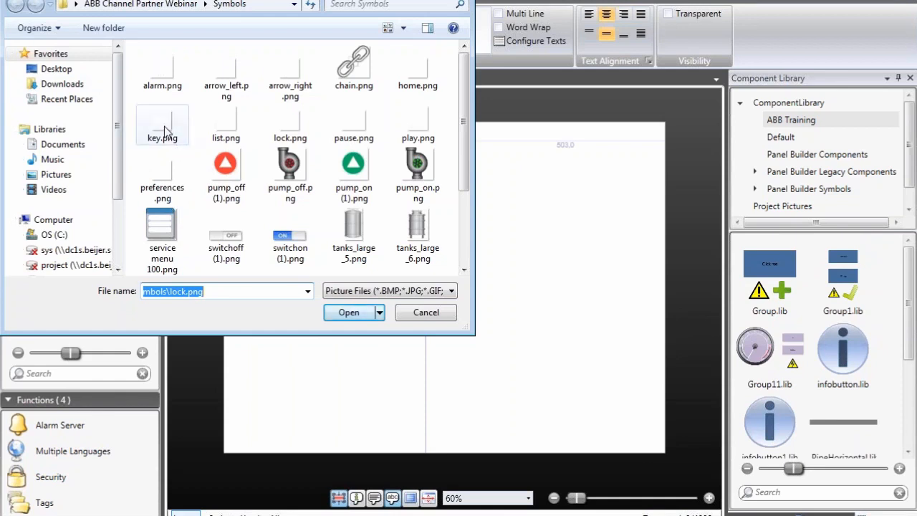
double_click(164, 126)
click(384, 194)
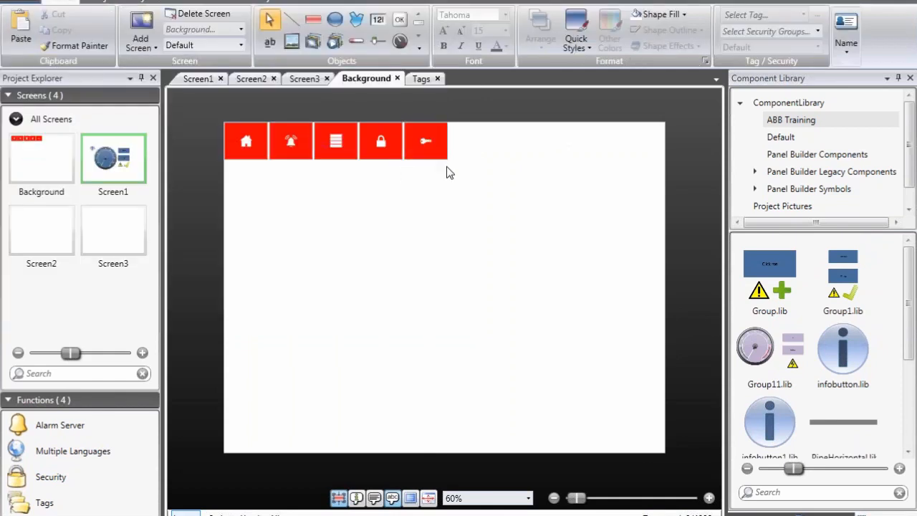
Assign the Show Screen action to the home button's Click event with Screen1 as its target
click(255, 141)
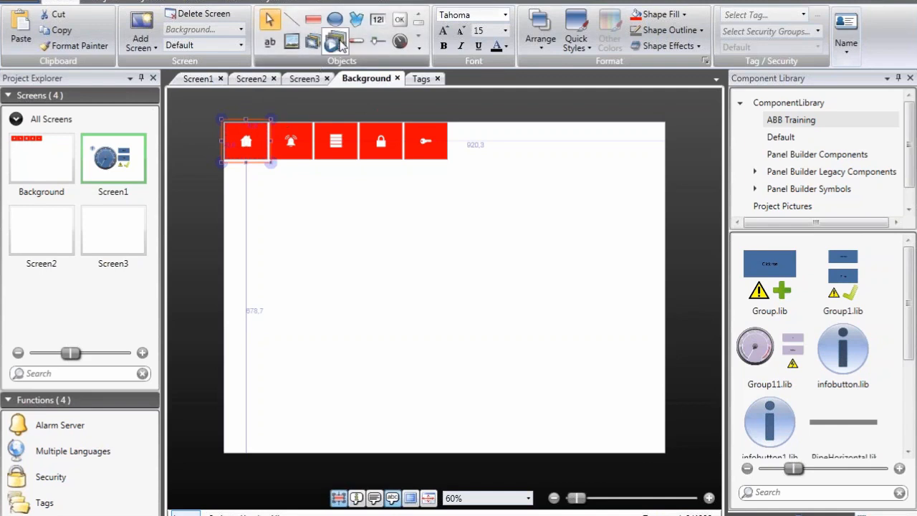
click(378, 6)
click(141, 15)
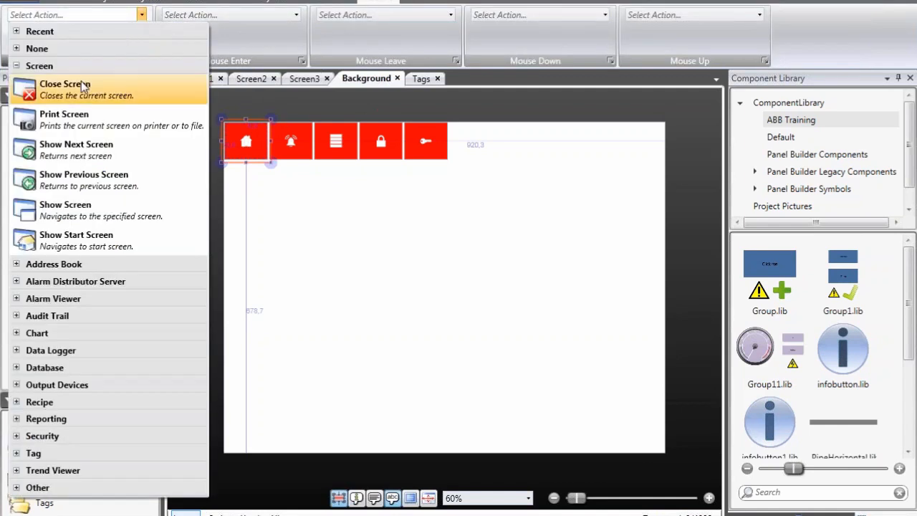
click(77, 209)
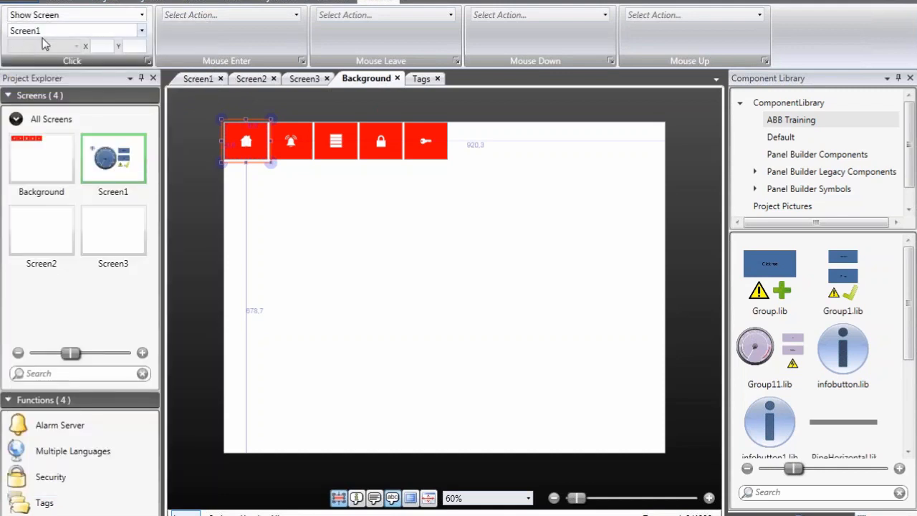
Make a click on the alarm bell button show Screen2 through the Show Screen action
click(288, 141)
click(79, 15)
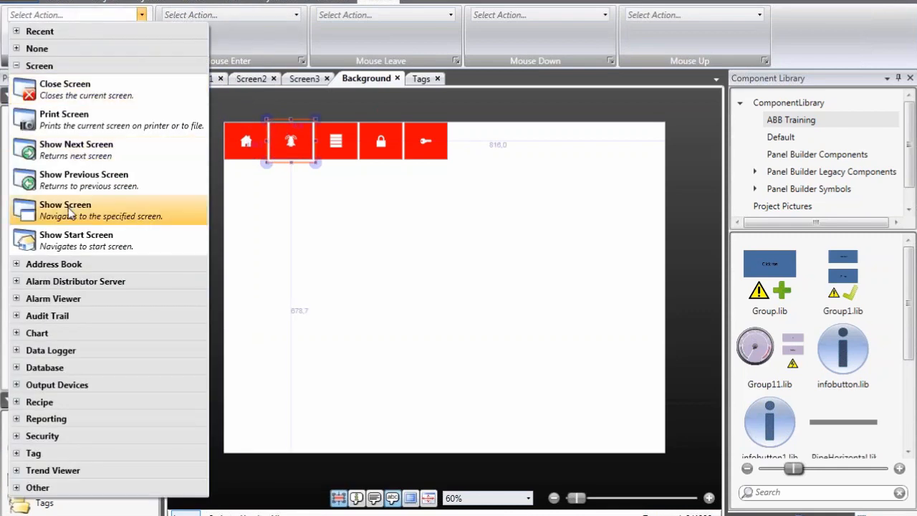
click(70, 208)
click(58, 31)
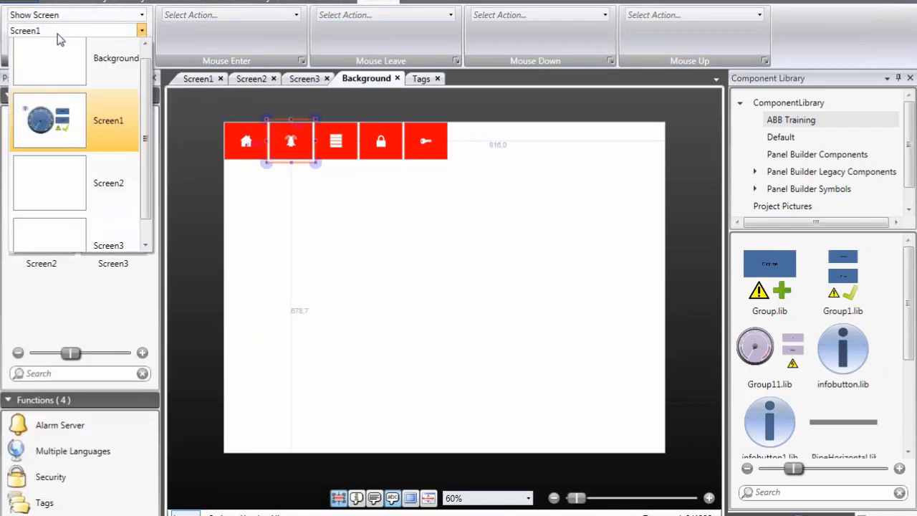
click(60, 194)
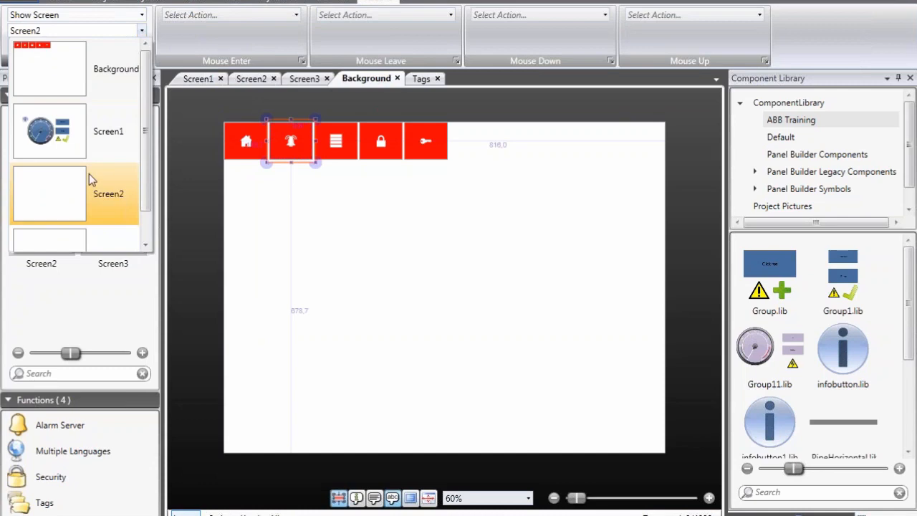
Make a click on the list button show Screen3 through the Show Screen action
click(336, 141)
click(63, 20)
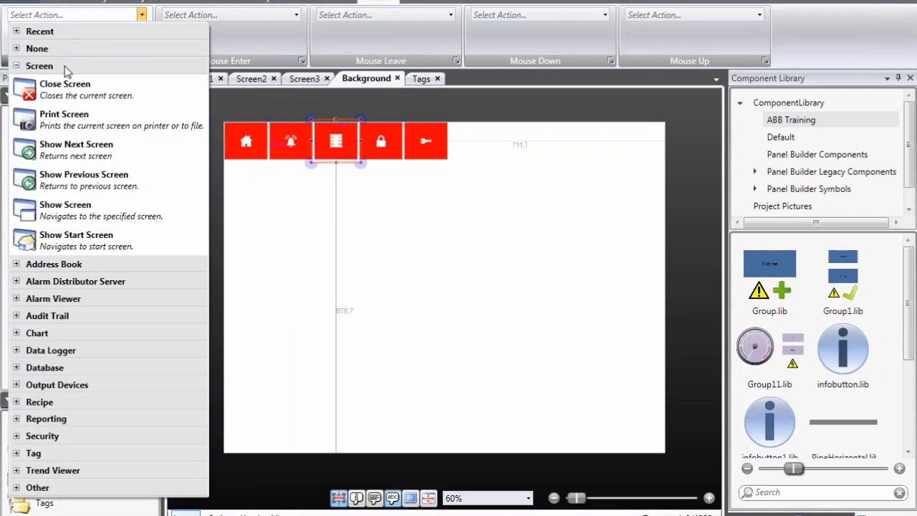
click(62, 207)
click(57, 31)
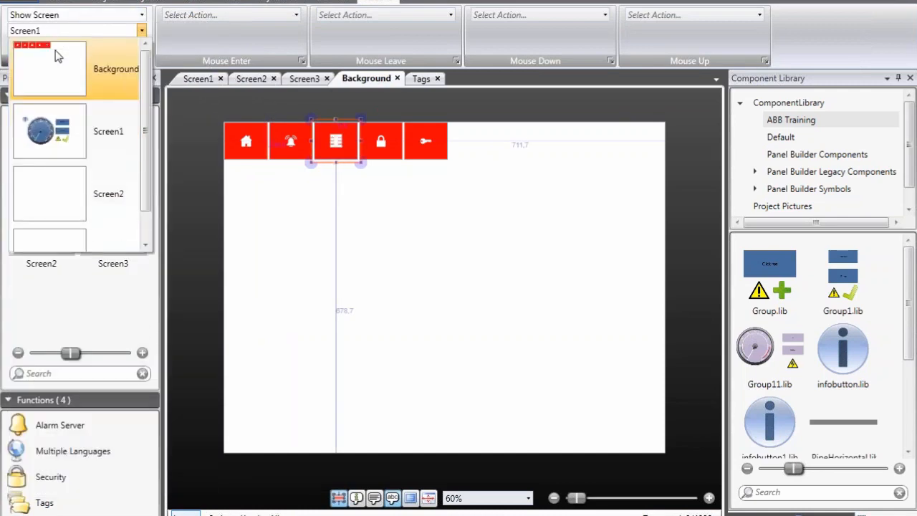
scroll(50, 143, down, 1)
click(49, 220)
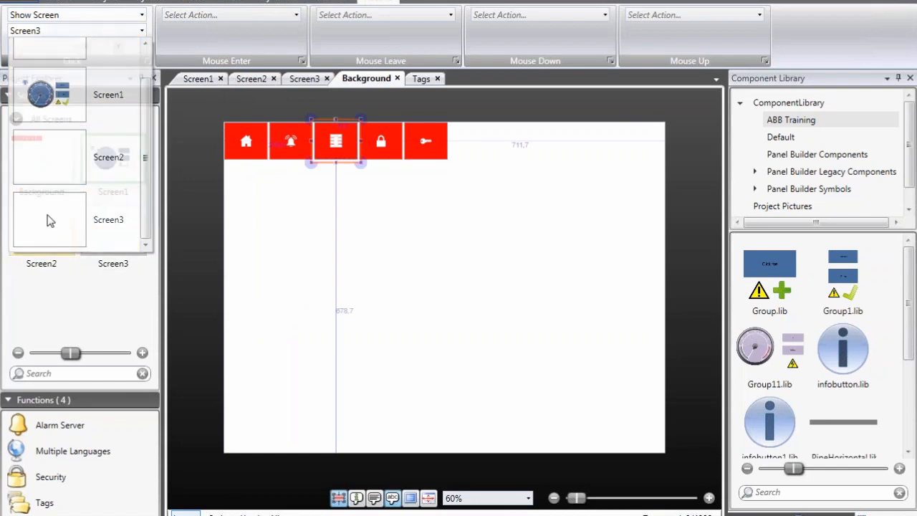
Assign the Security action Login to the Click event of the lock button
click(392, 133)
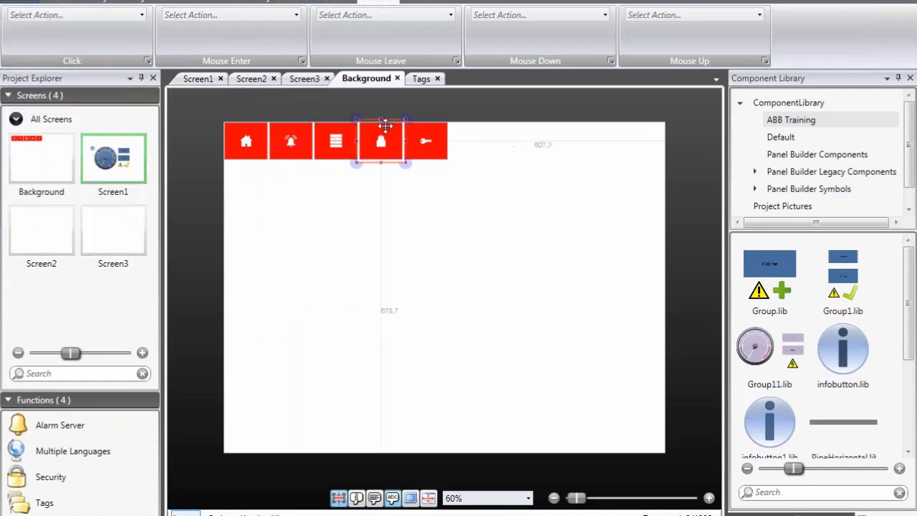
click(105, 16)
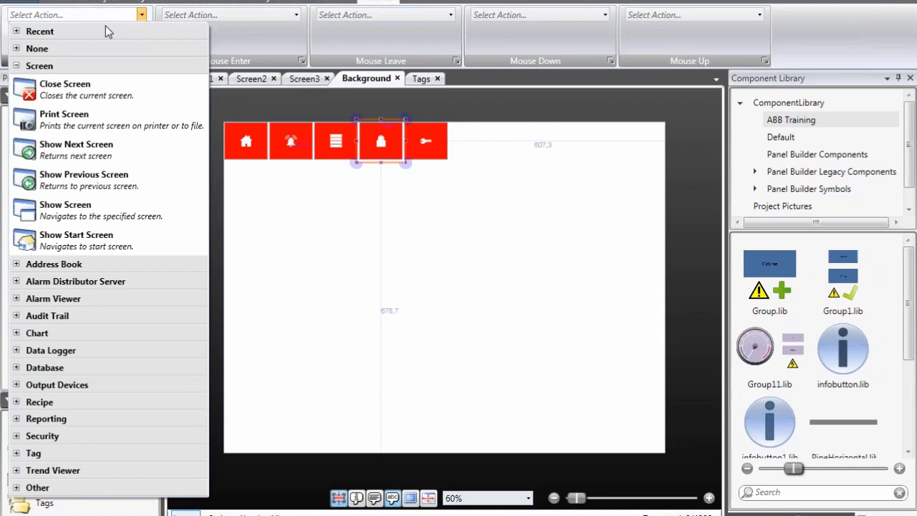
click(16, 66)
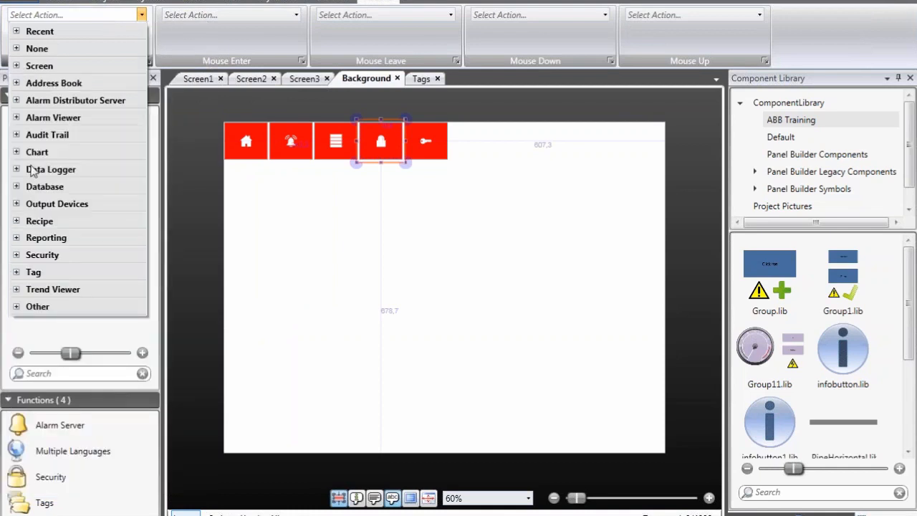
click(17, 256)
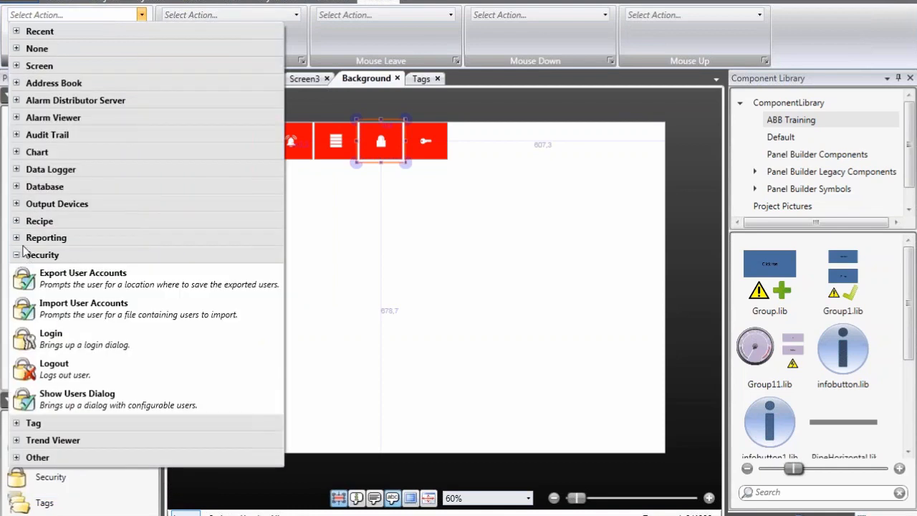
click(106, 343)
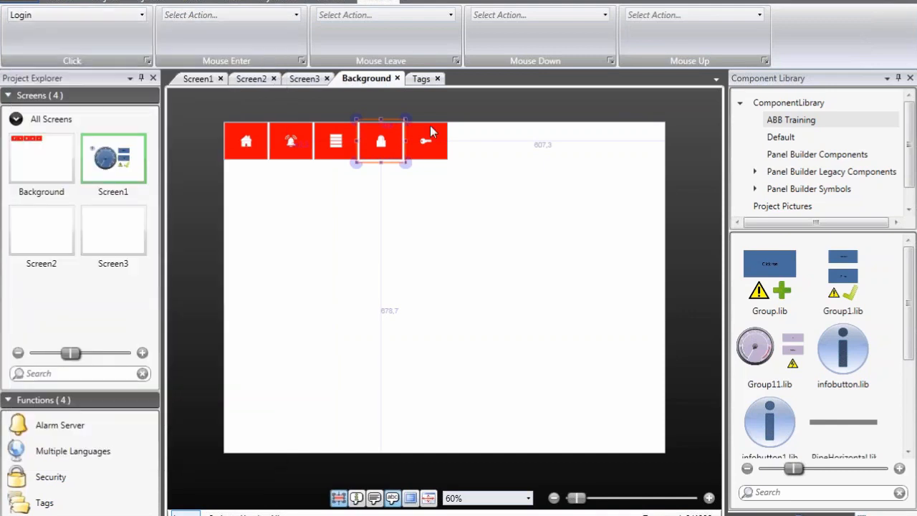
Assign the Security action Logout to the Click event of the key button
click(430, 131)
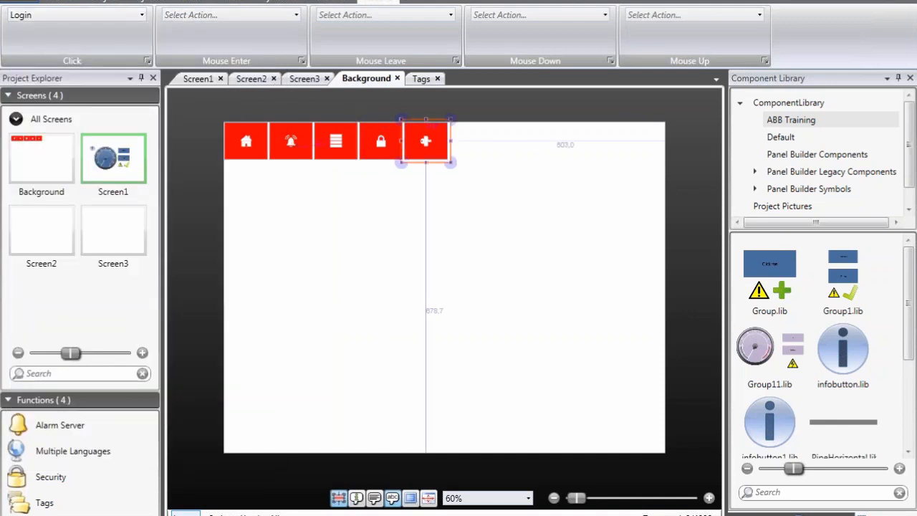
click(110, 19)
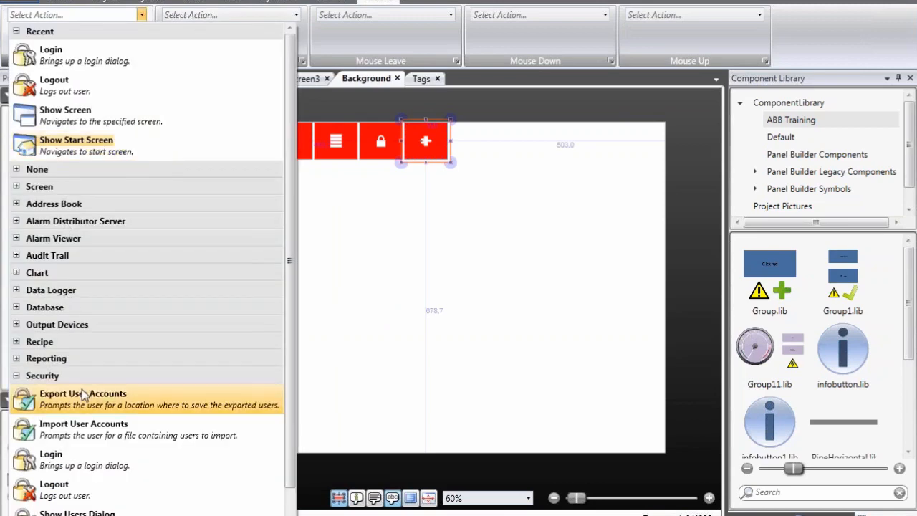
click(103, 495)
click(389, 301)
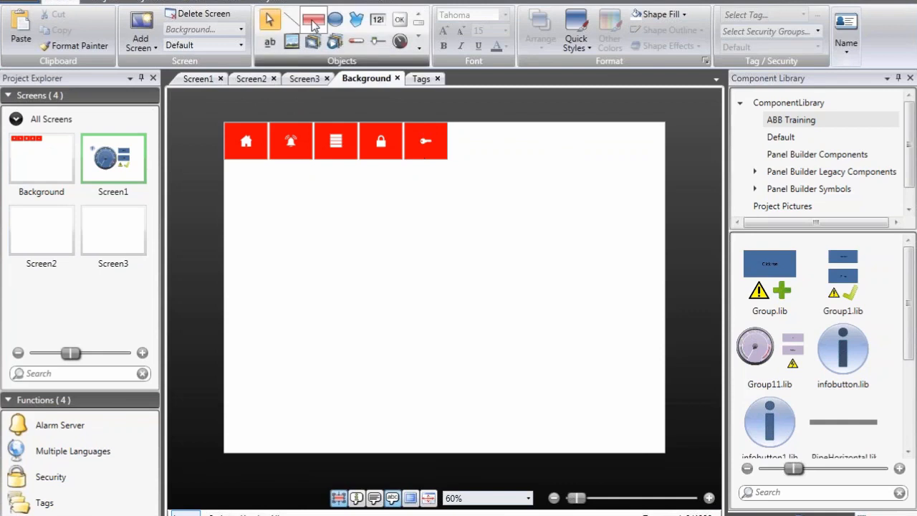
Draw a rectangle beside the key button that fills the rest of the header row to the screen's edge
click(313, 22)
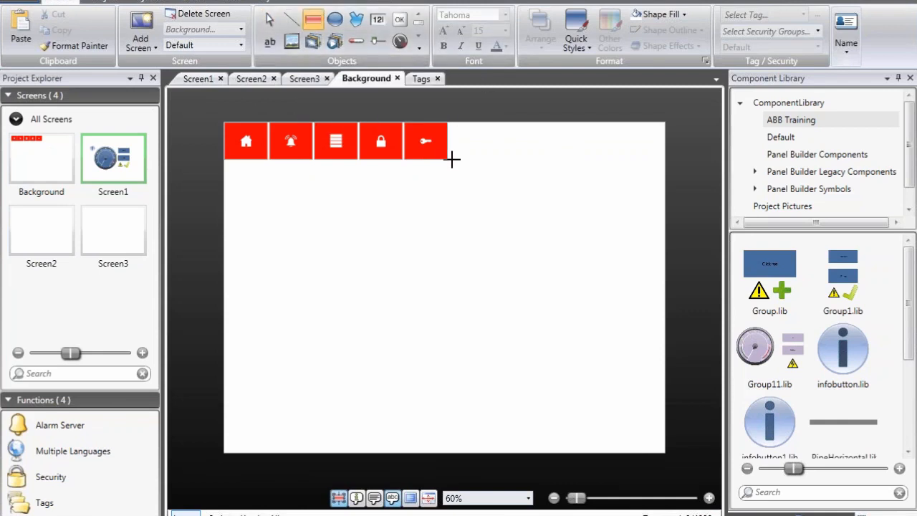
drag(452, 159, 670, 110)
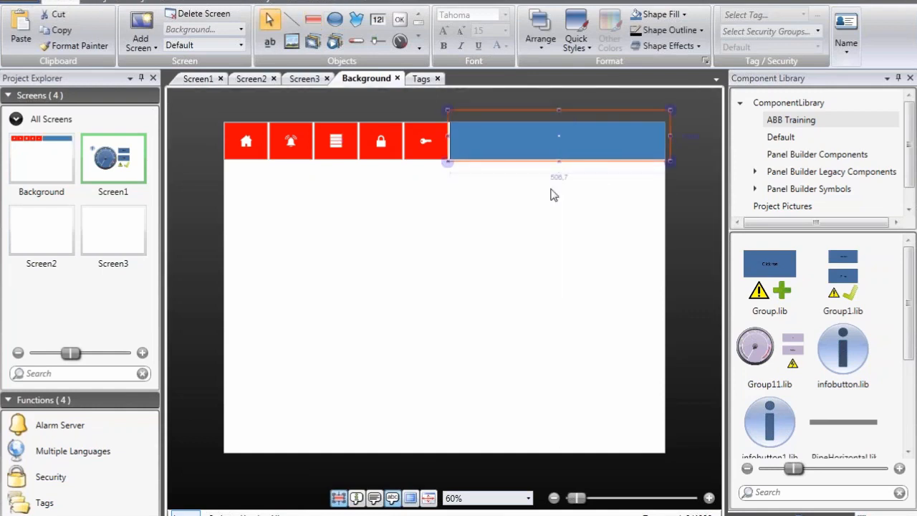
click(549, 197)
Copy the key button's red formatting to the blue header rectangle with Format Painter
scroll(500, 128, up, 1)
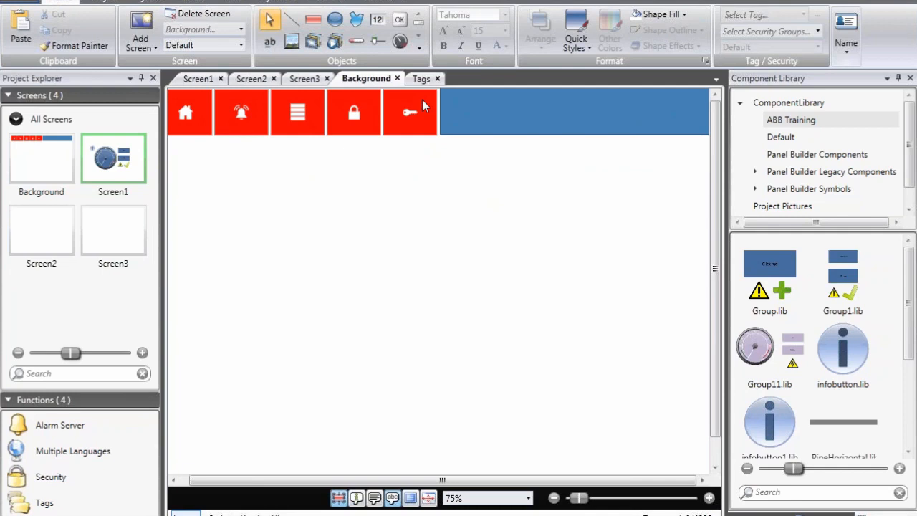
drag(422, 100, 410, 112)
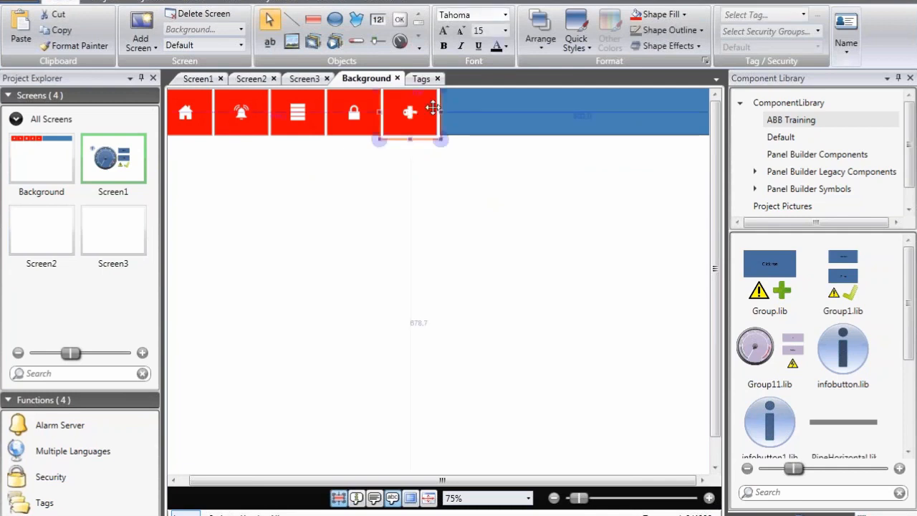
click(76, 45)
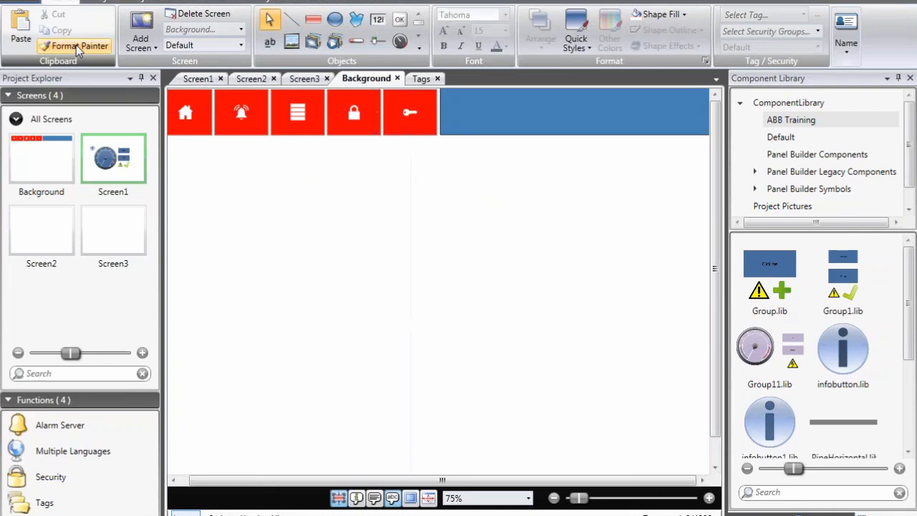
click(524, 106)
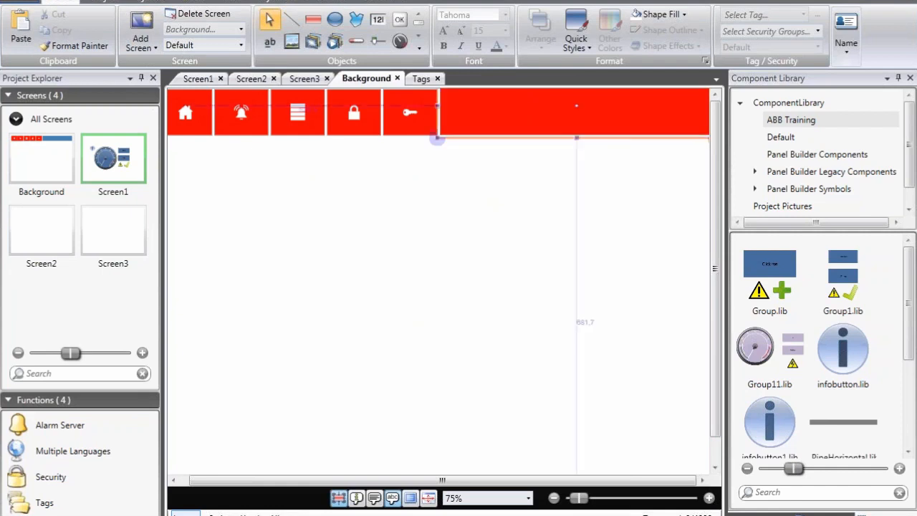
scroll(518, 115, down, 1)
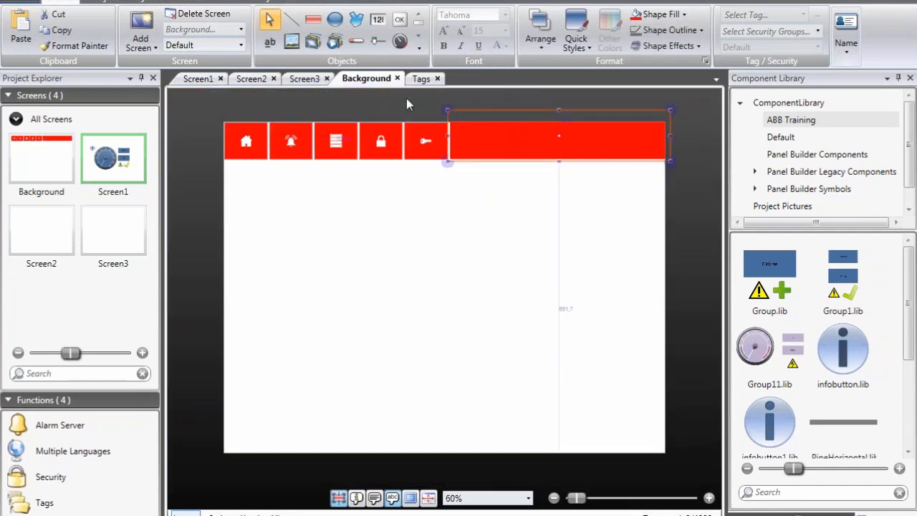
click(455, 185)
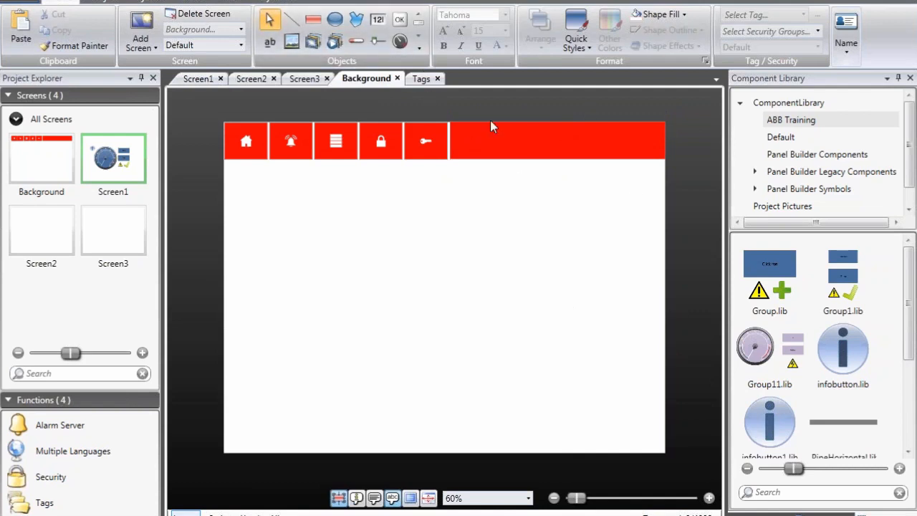
Insert a digital clock control showing date and time near the far end of the red header rectangle
click(418, 47)
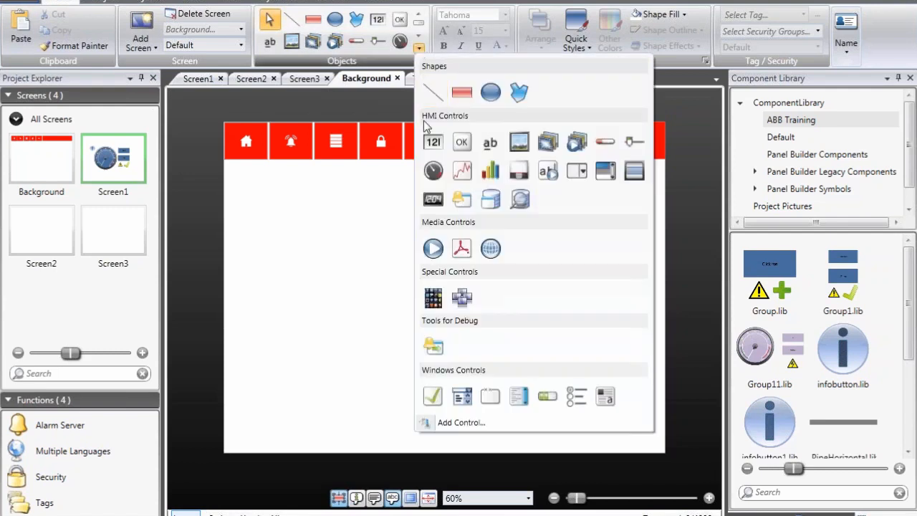
click(434, 200)
click(589, 136)
drag(591, 134, 615, 134)
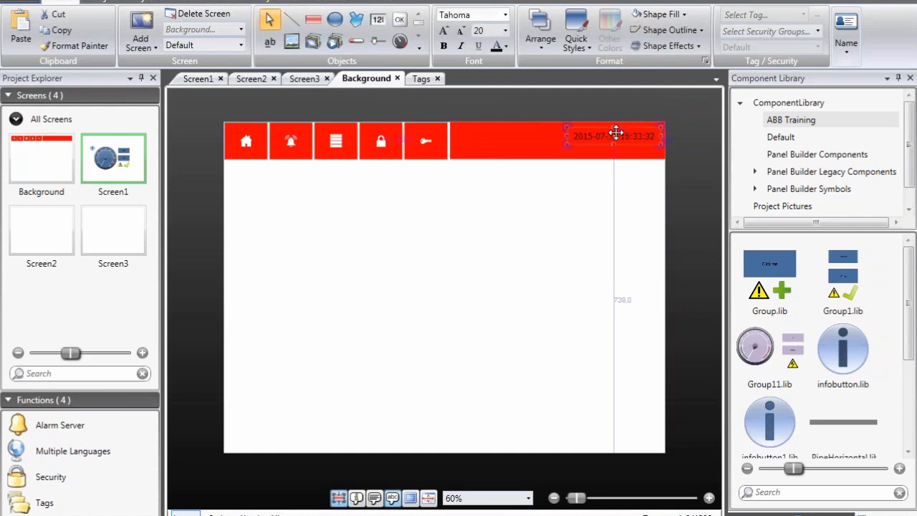
Set the clock's font color to white and move it slightly upward within the red header
click(506, 46)
click(503, 85)
drag(608, 133, 606, 130)
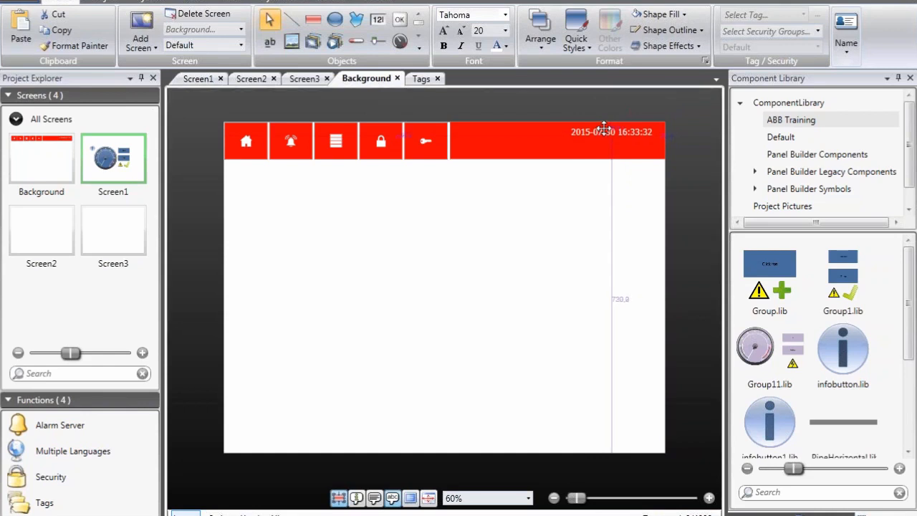
click(591, 172)
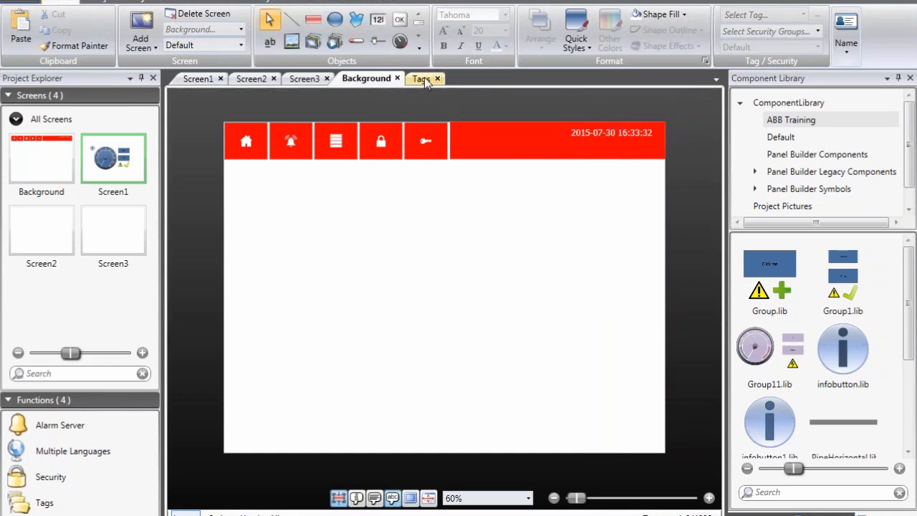
Insert the user.png picture from the Symbols folder as a small icon beneath the clock in the red header
click(291, 43)
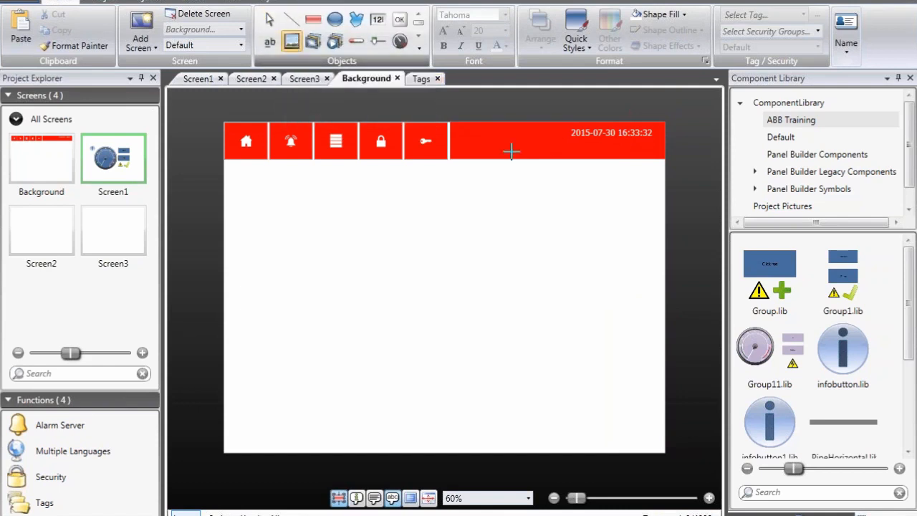
drag(571, 138, 589, 152)
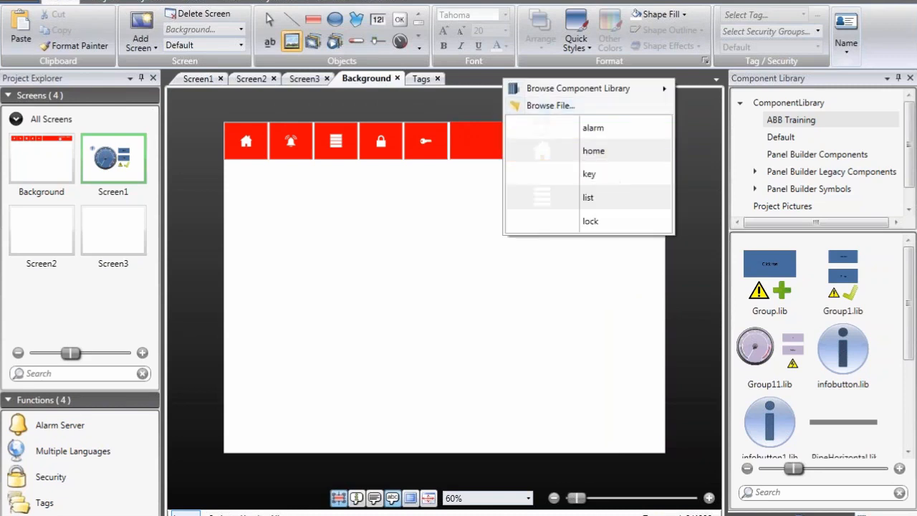
click(523, 140)
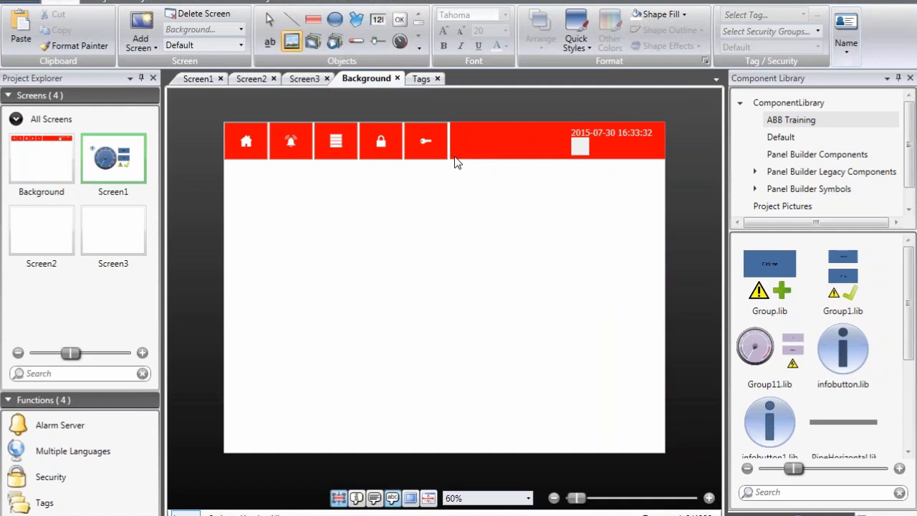
drag(0, 164, 506, 114)
scroll(647, 256, down, 3)
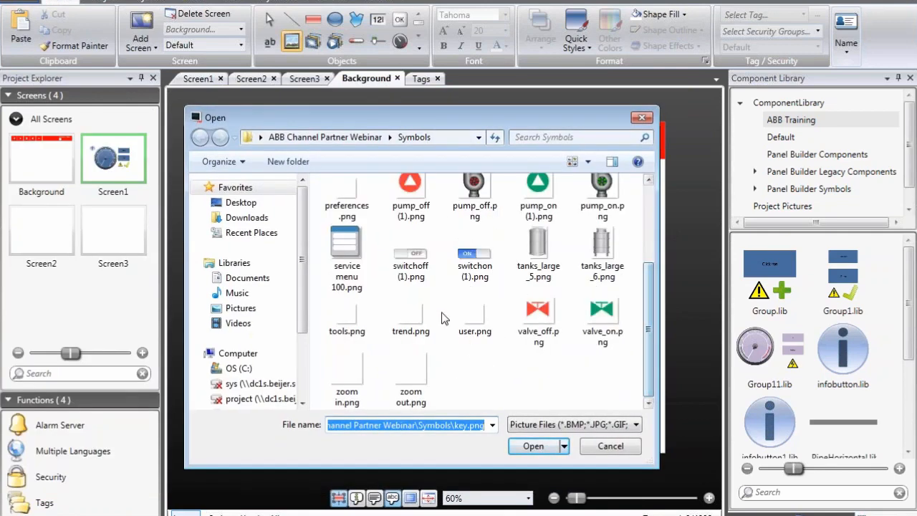
click(475, 316)
double_click(482, 316)
Fill the Background screen with light gray
click(564, 204)
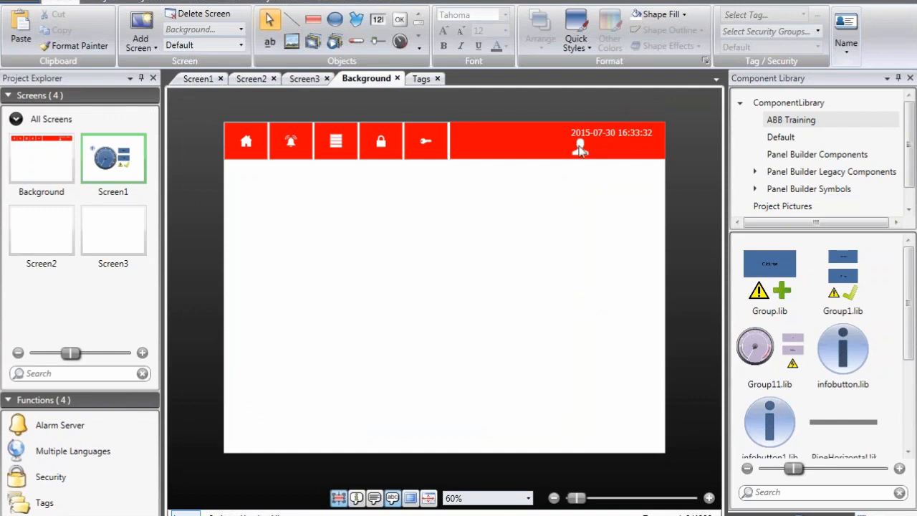
click(679, 15)
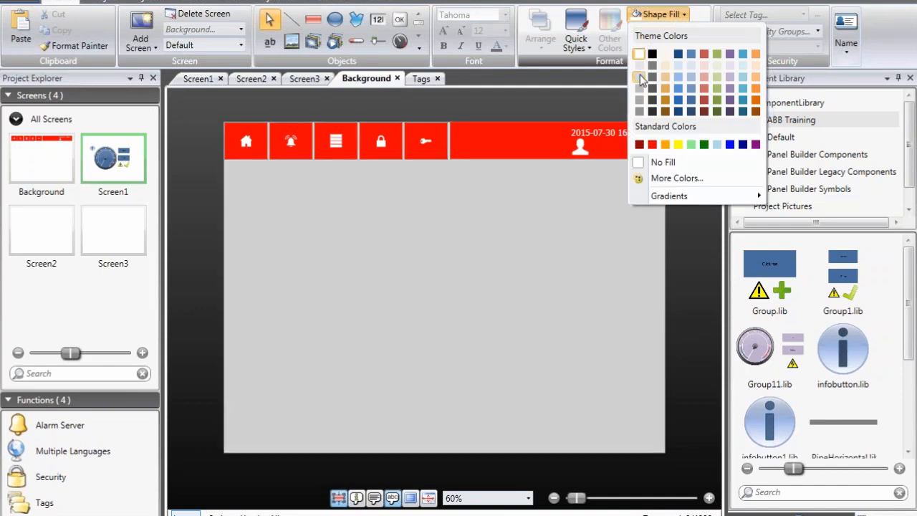
click(640, 77)
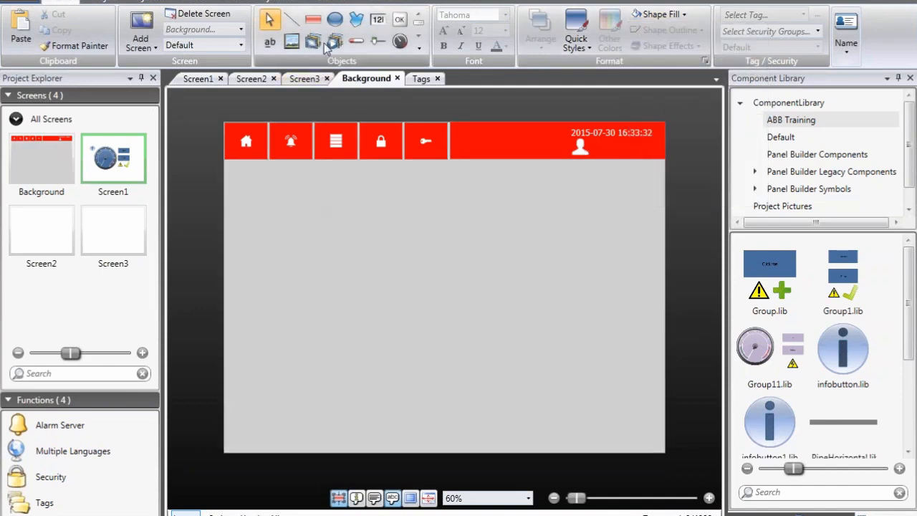
Draw a wide, thin rectangle just below the red header and fill it dark gray
click(313, 20)
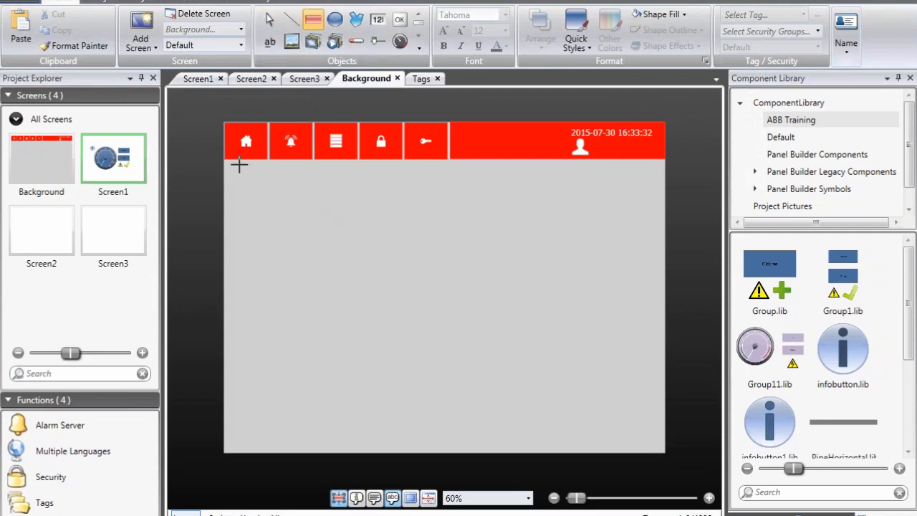
drag(237, 167, 652, 195)
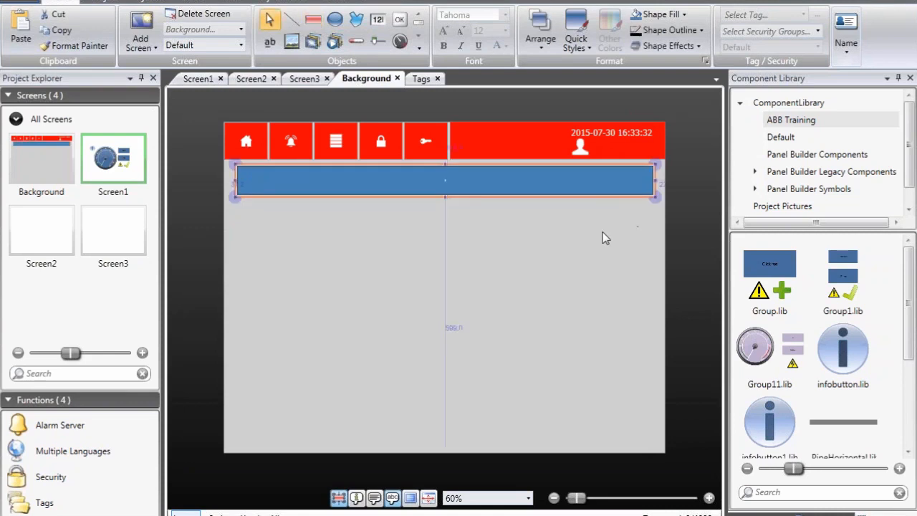
click(683, 14)
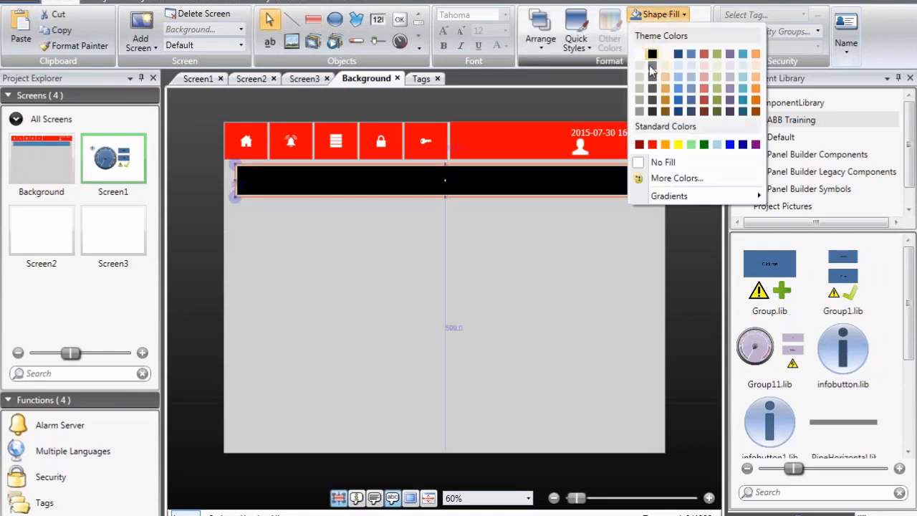
click(652, 77)
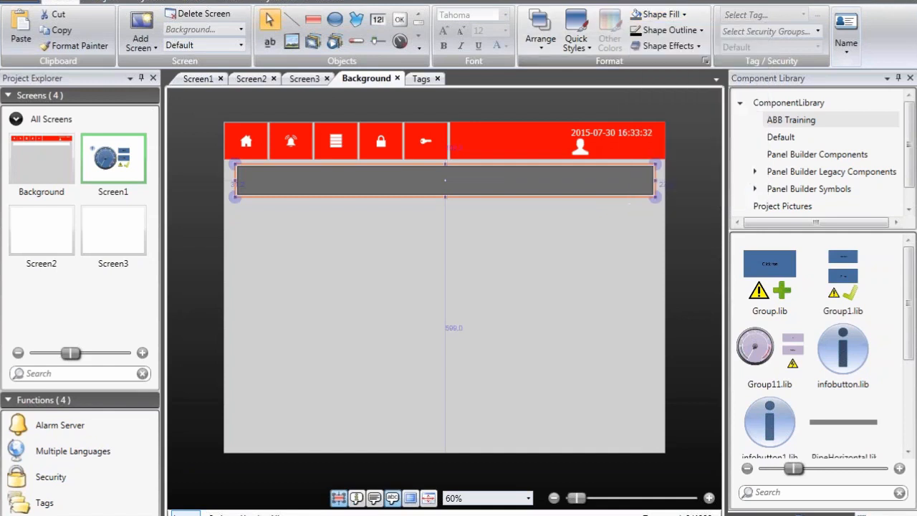
Duplicate the dark gray bar, place the copy beneath it and stretch it to cover the rest of the screen within the margins
right_click(510, 184)
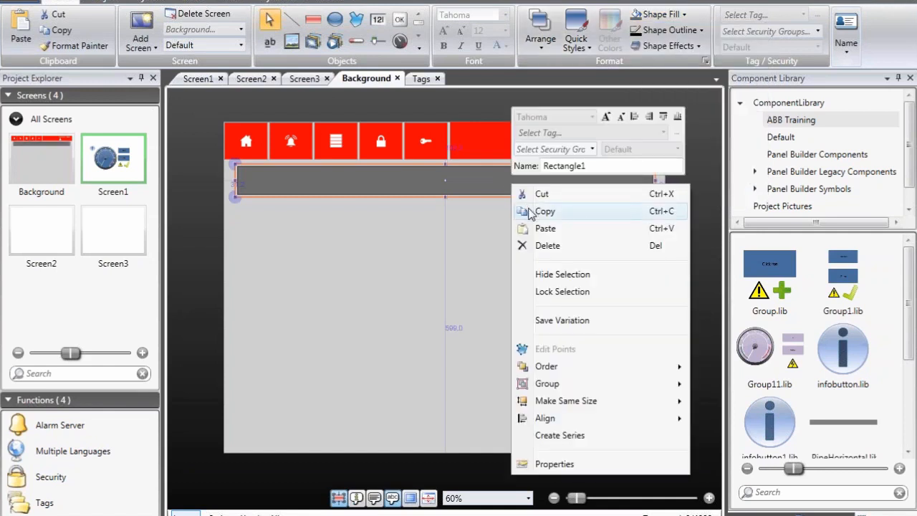
click(475, 244)
right_click(477, 245)
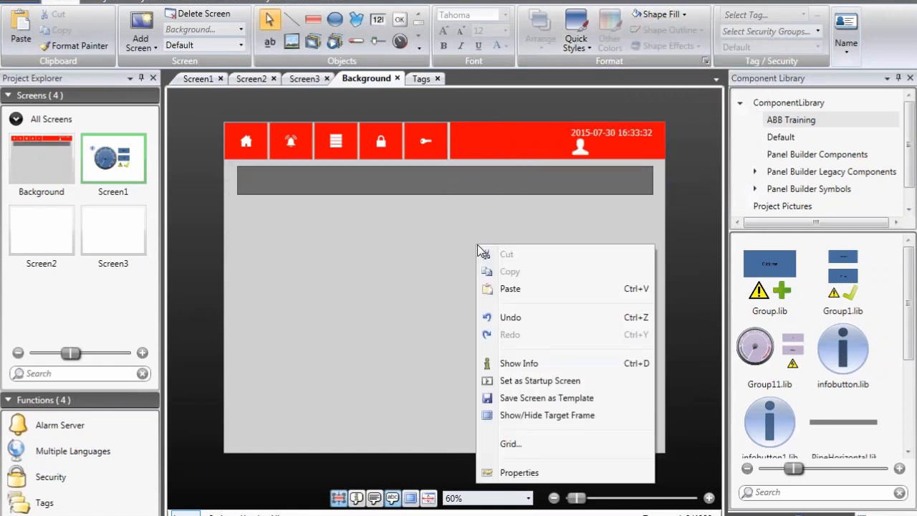
click(510, 292)
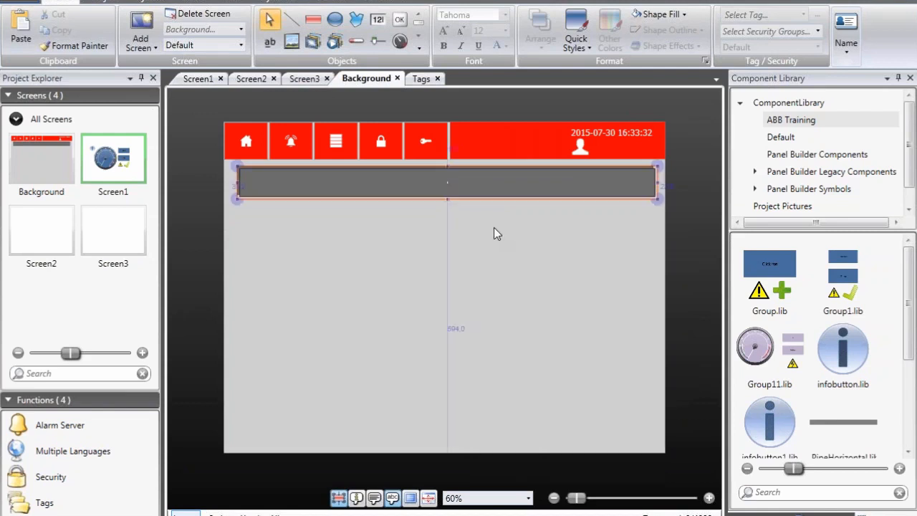
drag(497, 188, 445, 446)
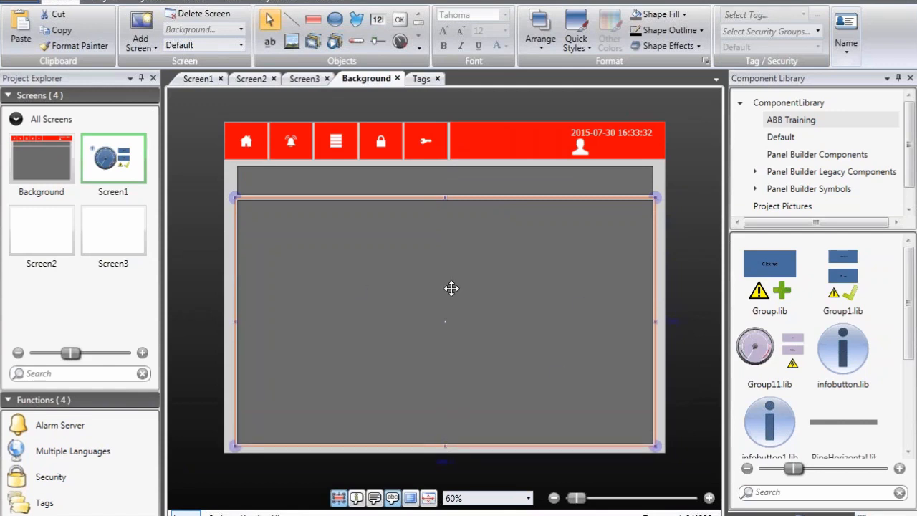
Fill the large rectangle below the dark gray bar with white
click(659, 15)
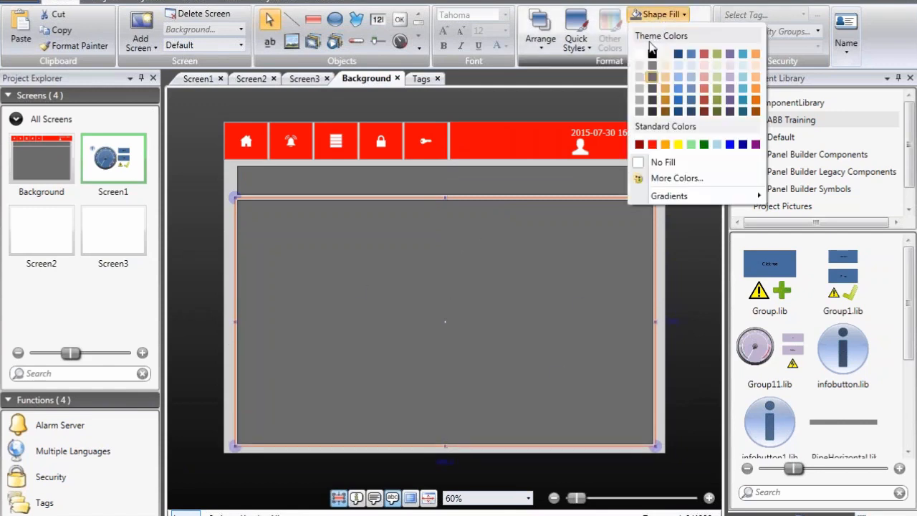
click(639, 57)
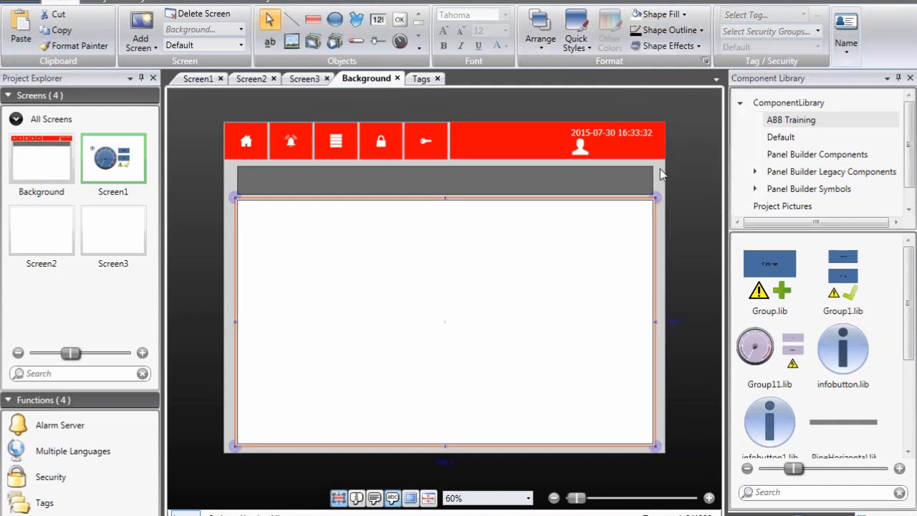
click(661, 169)
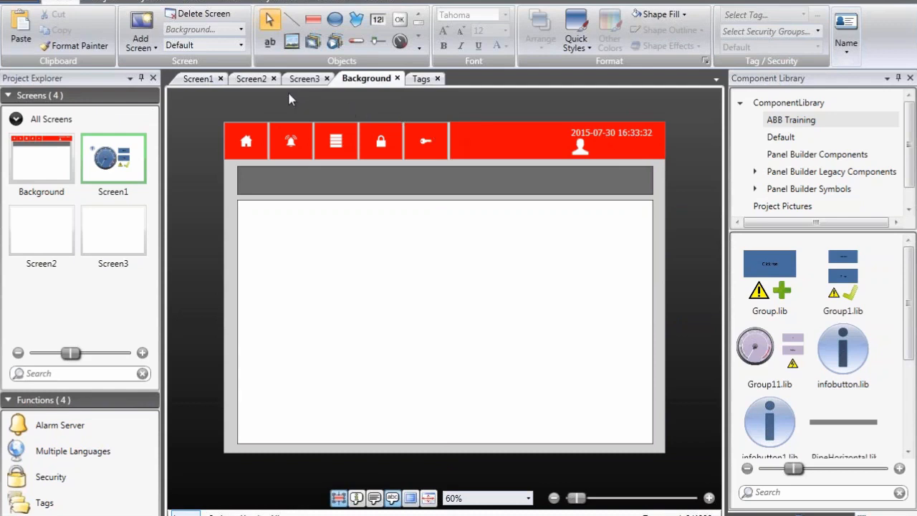
Open Screen1 and assign Background as its background screen
double_click(125, 156)
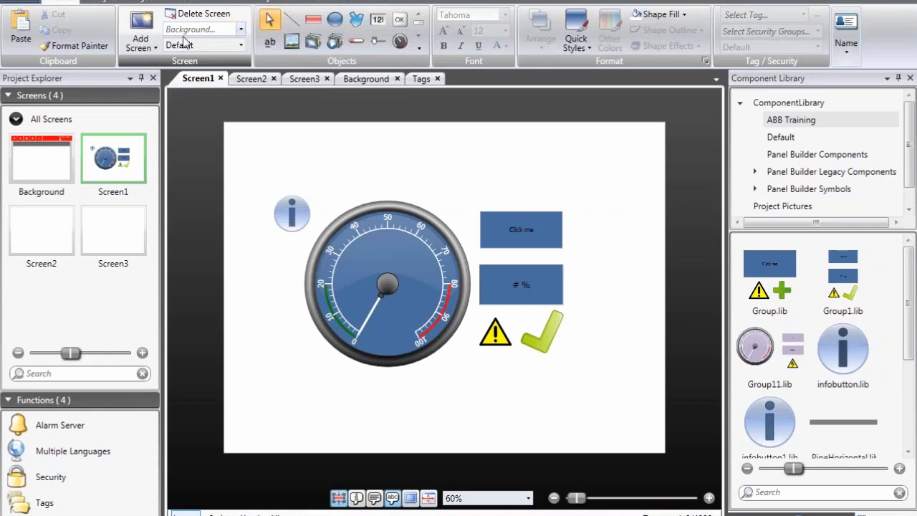
click(241, 30)
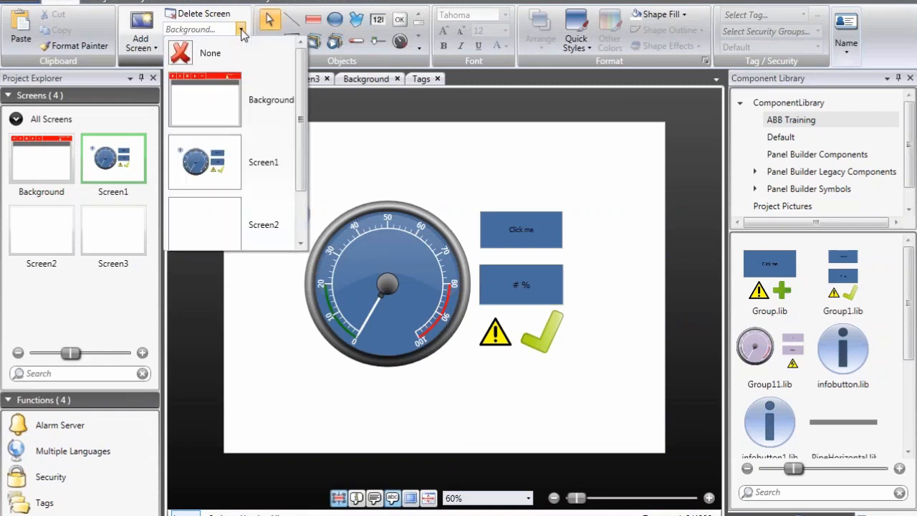
click(225, 100)
Move all of Screen1's objects together slightly down so they sit inside the white content area
drag(264, 189, 625, 394)
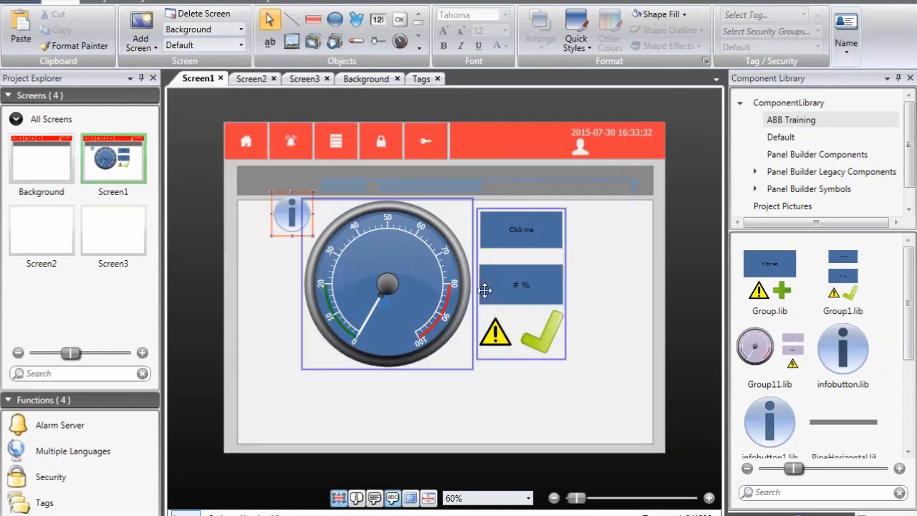
drag(484, 289, 493, 319)
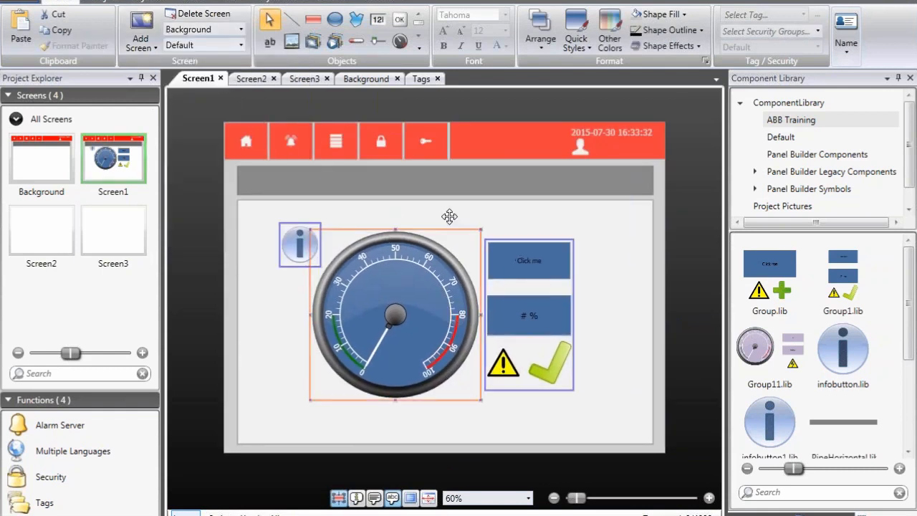
click(449, 217)
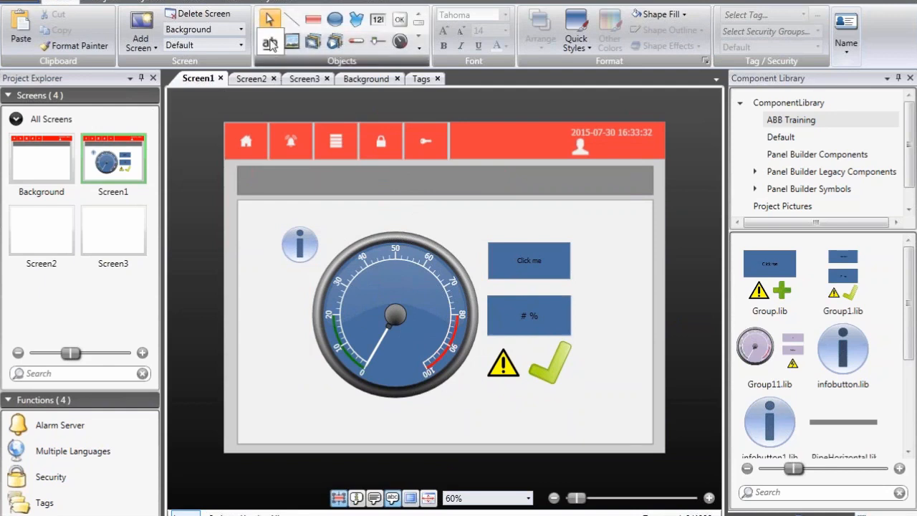
Add a text object reading HOME at the start of Screen1's gray bar, with font size 26 and white font color
click(269, 44)
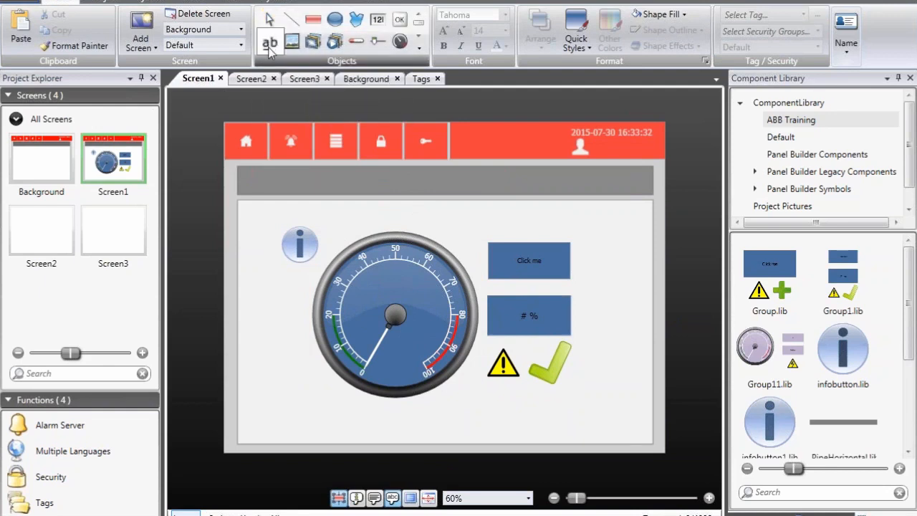
click(243, 169)
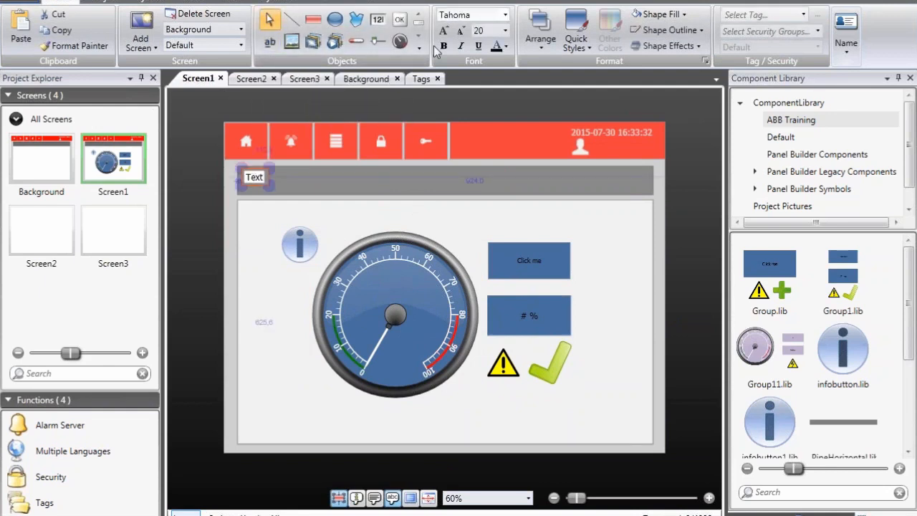
click(443, 31)
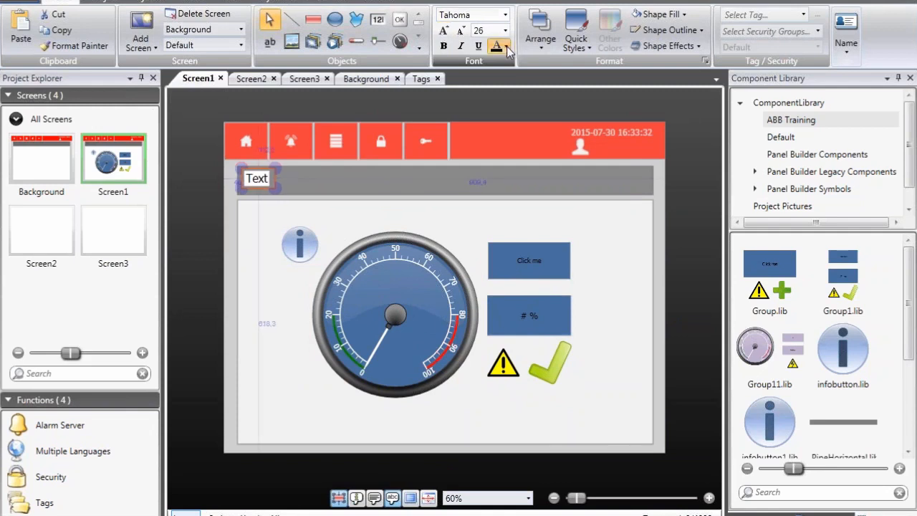
click(505, 47)
click(501, 86)
double_click(251, 178)
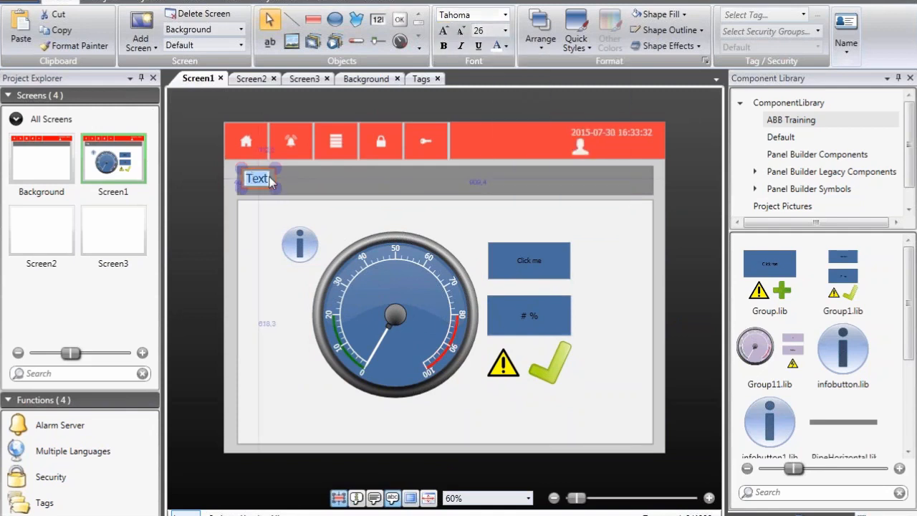
text(HOME)
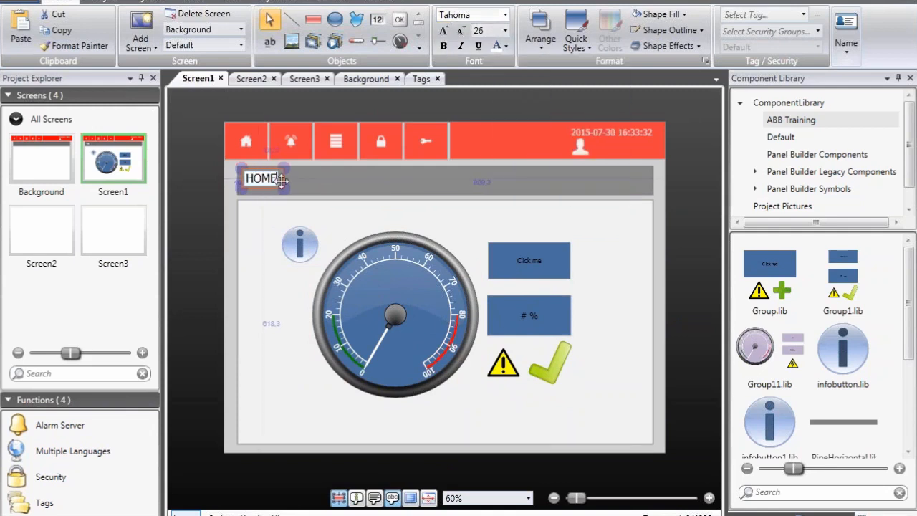
Open Screen2 and assign Background as its background screen
double_click(43, 222)
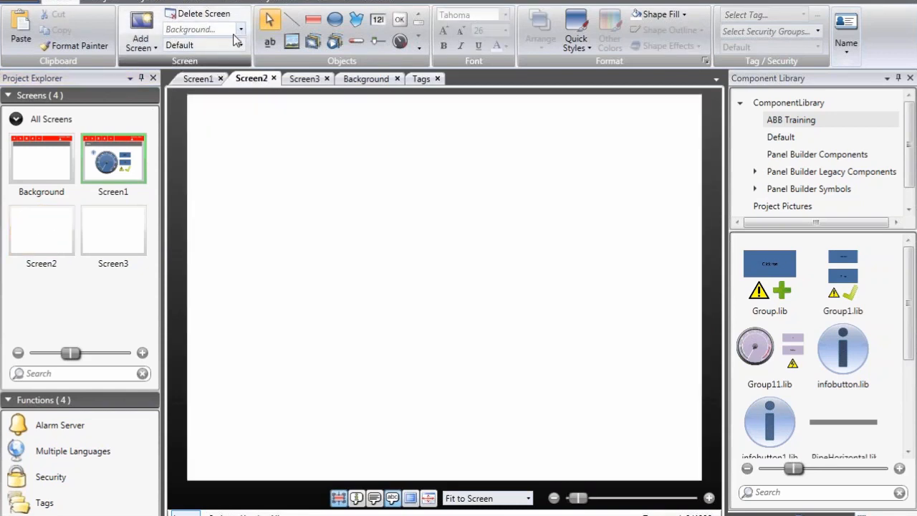
click(241, 30)
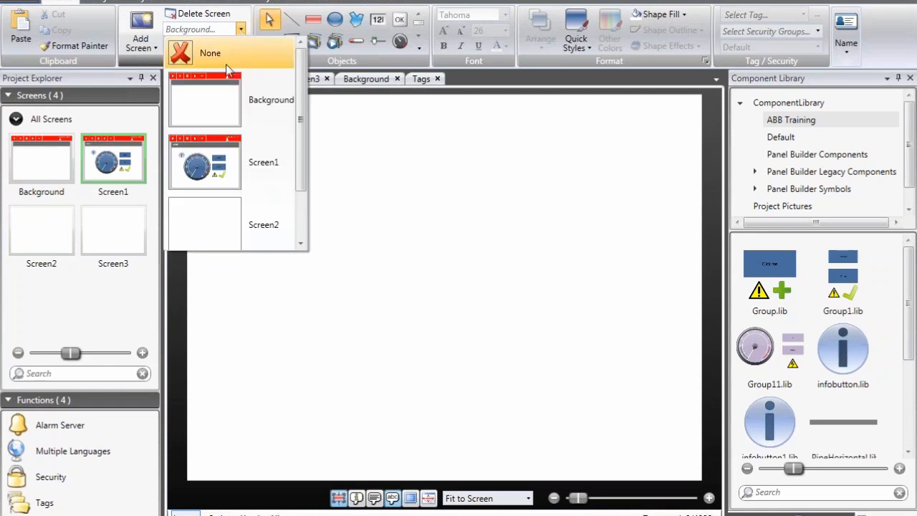
click(222, 106)
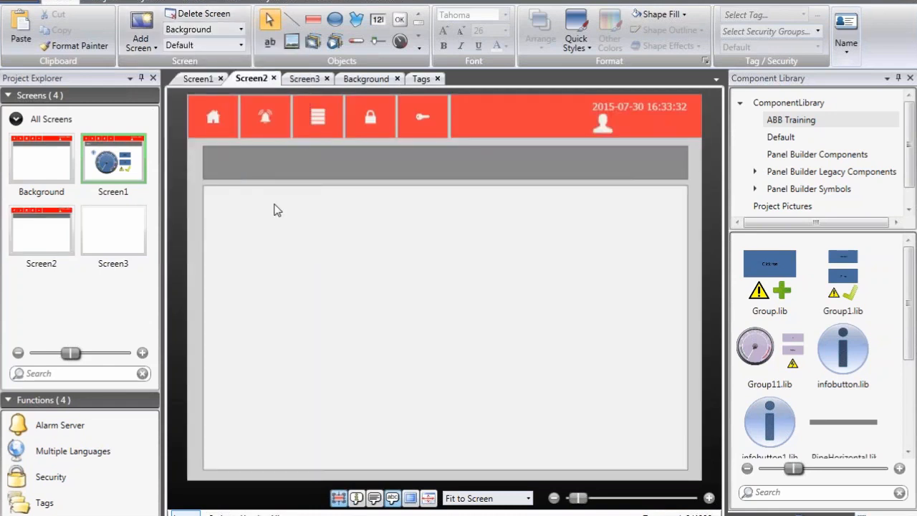
Paste the heading text into Screen2's gray bar and change it to ALARM HISTORY
right_click(240, 161)
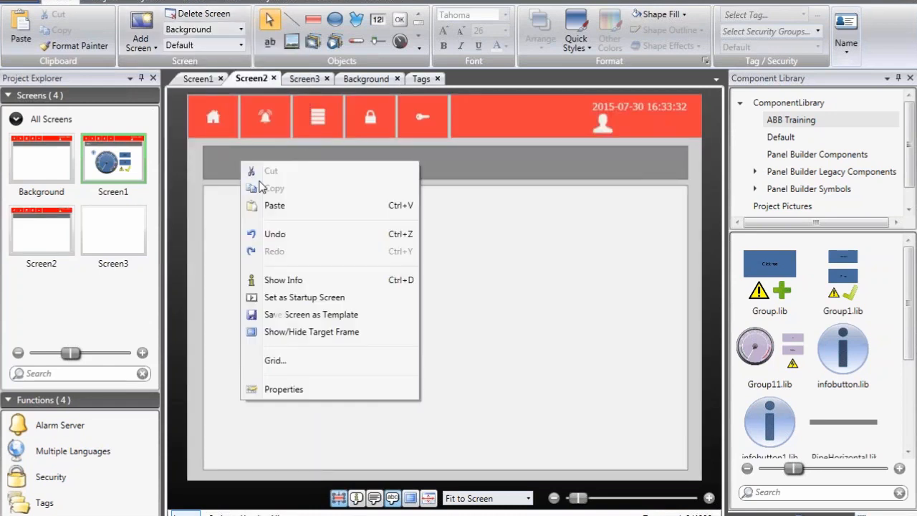
click(267, 205)
double_click(237, 160)
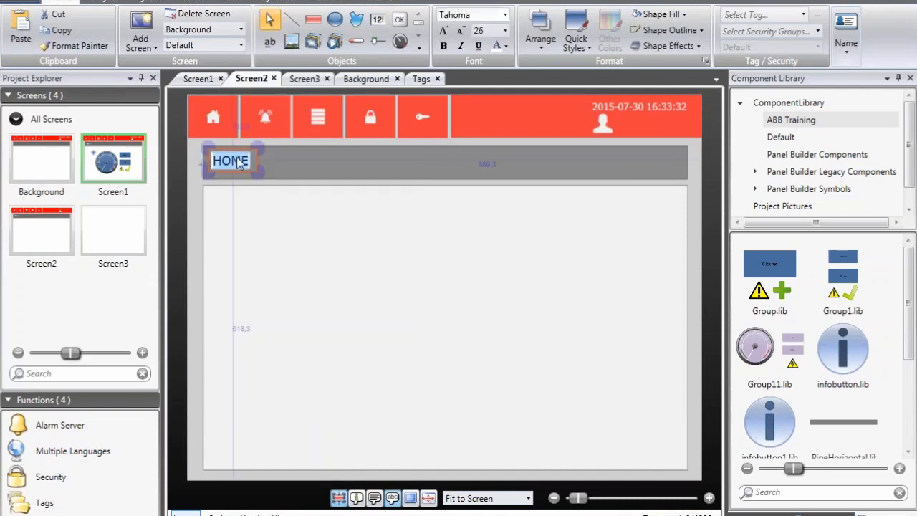
text(ALARM HISD)
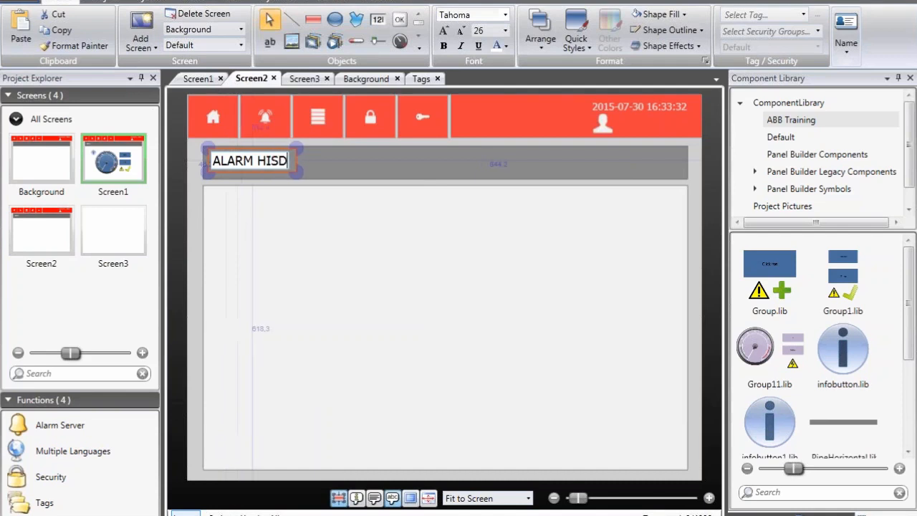
key(BackSpace)
text(TORY)
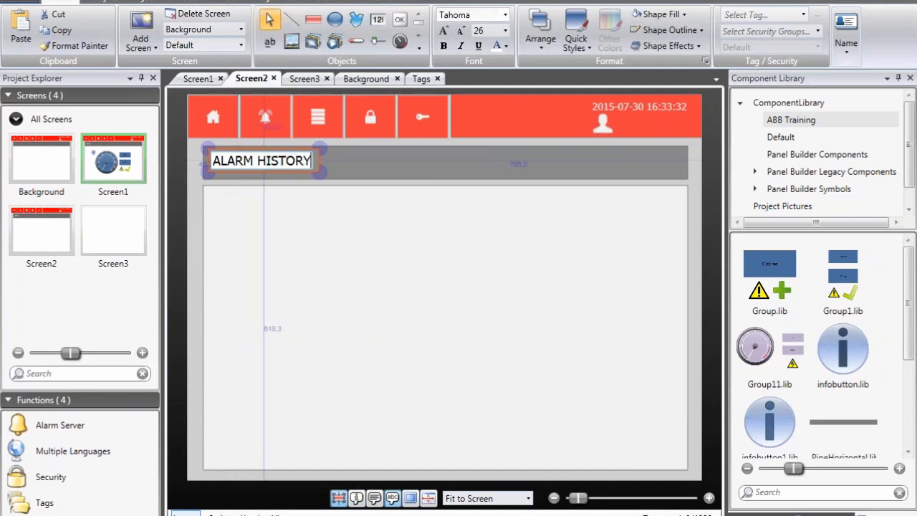
Open Screen3 and assign Background as its background screen
double_click(111, 237)
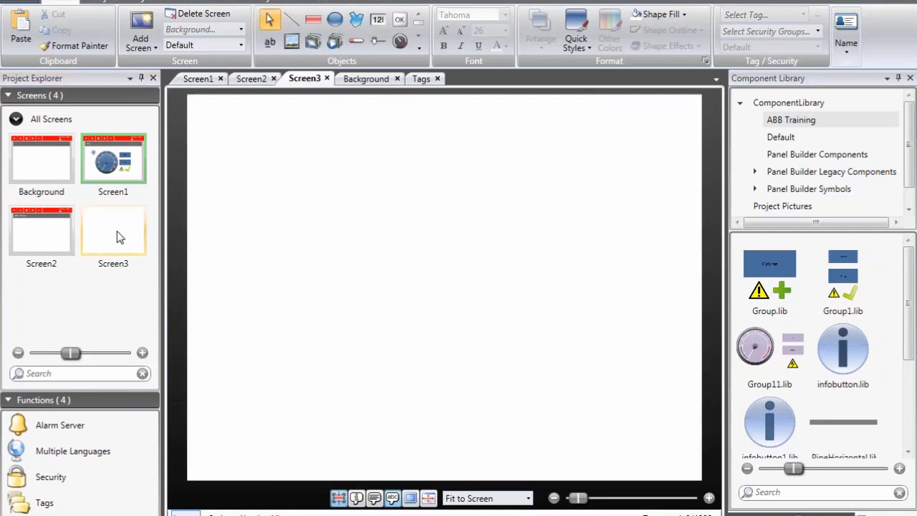
click(241, 30)
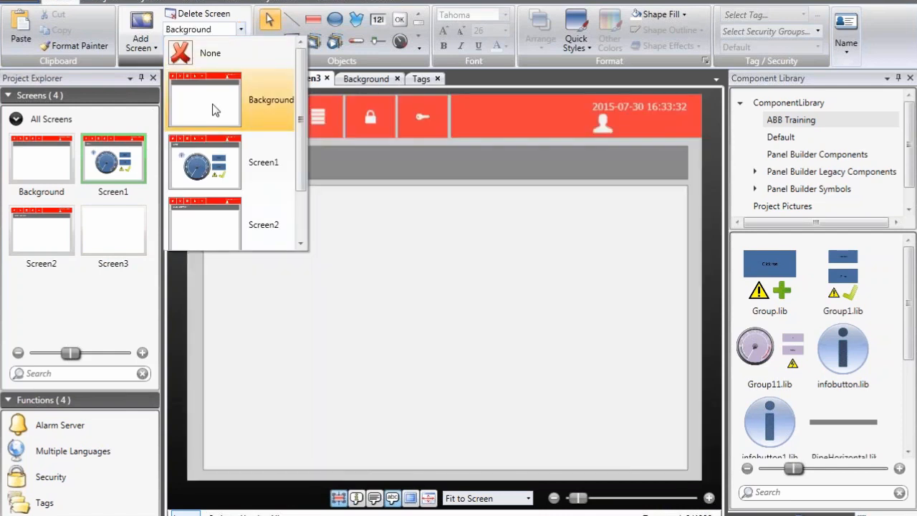
click(214, 104)
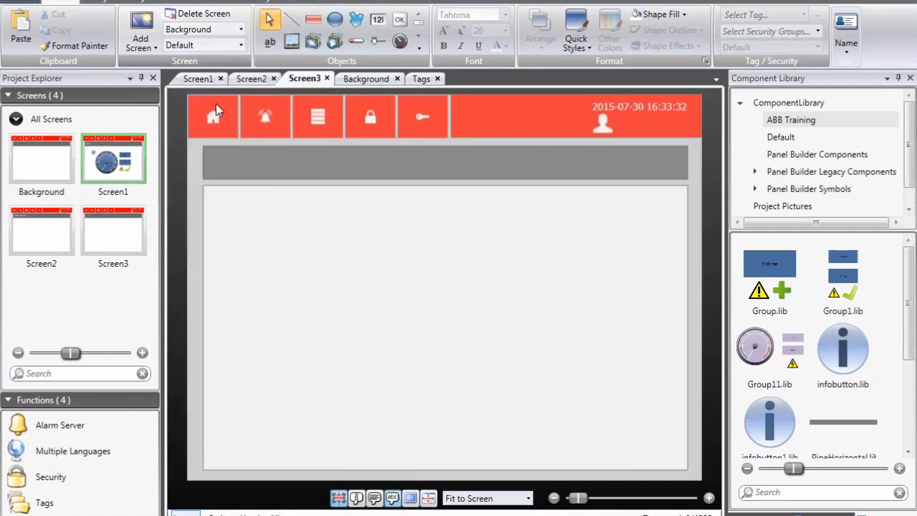
Paste the copied heading text into Screen3's gray bar and change it to AUDIT
right_click(231, 158)
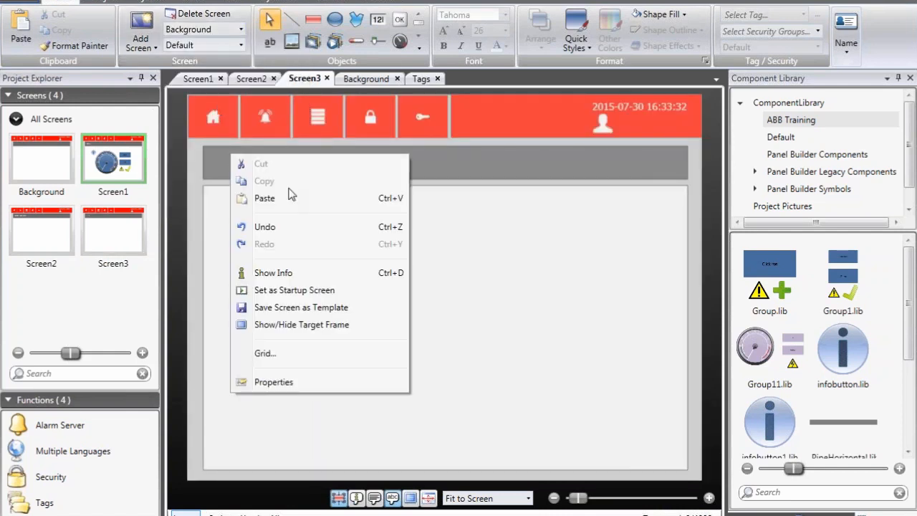
click(288, 199)
double_click(226, 165)
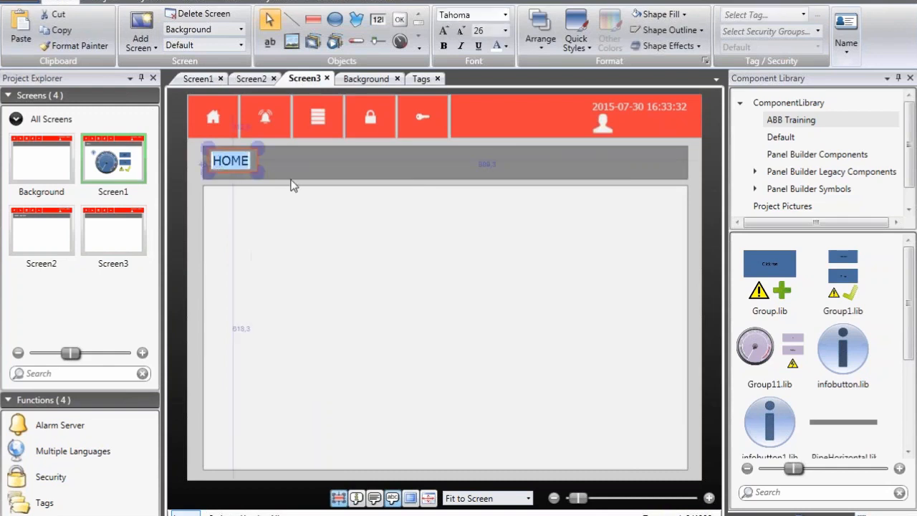
text(AUDIT)
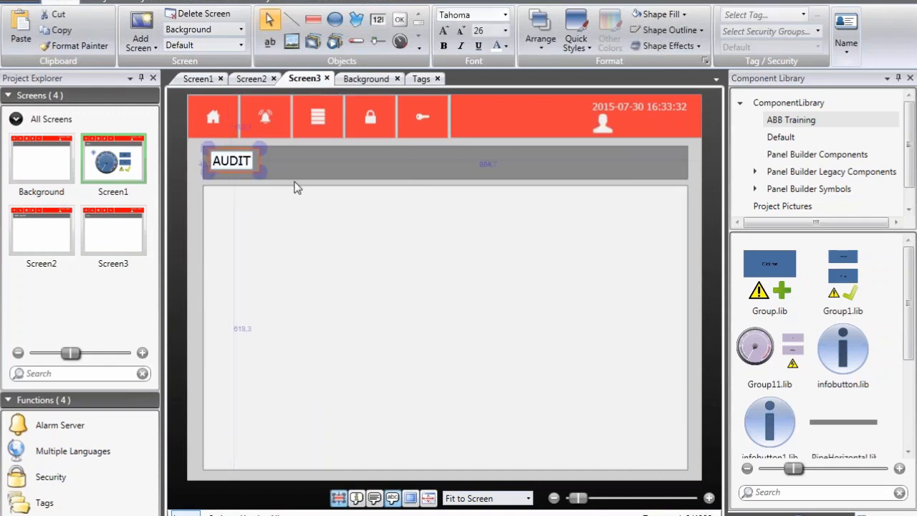
click(320, 175)
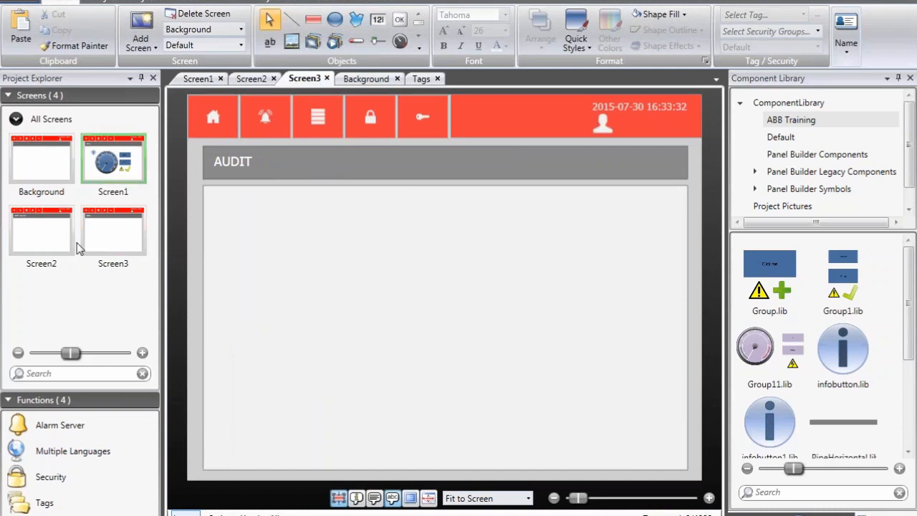
Run the project, maximize the runtime window, and test the header's bell and list icons for switching screens
click(104, 3)
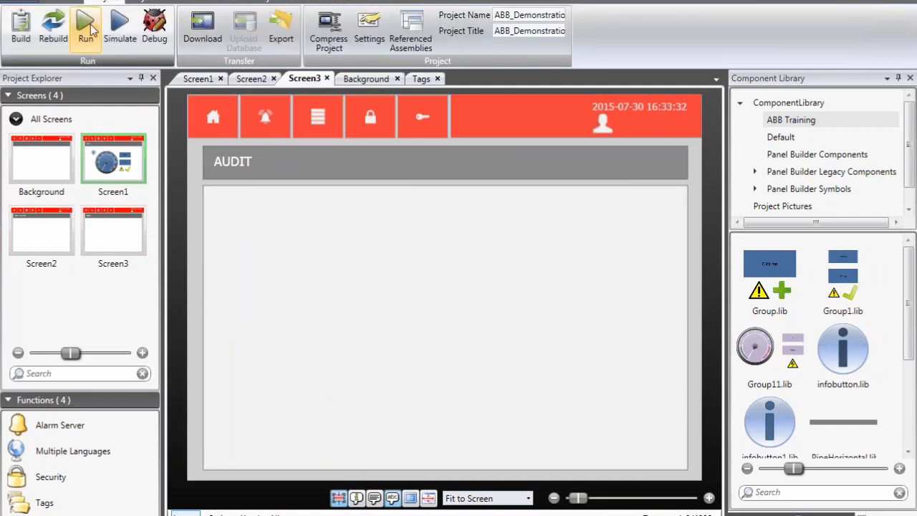
click(86, 29)
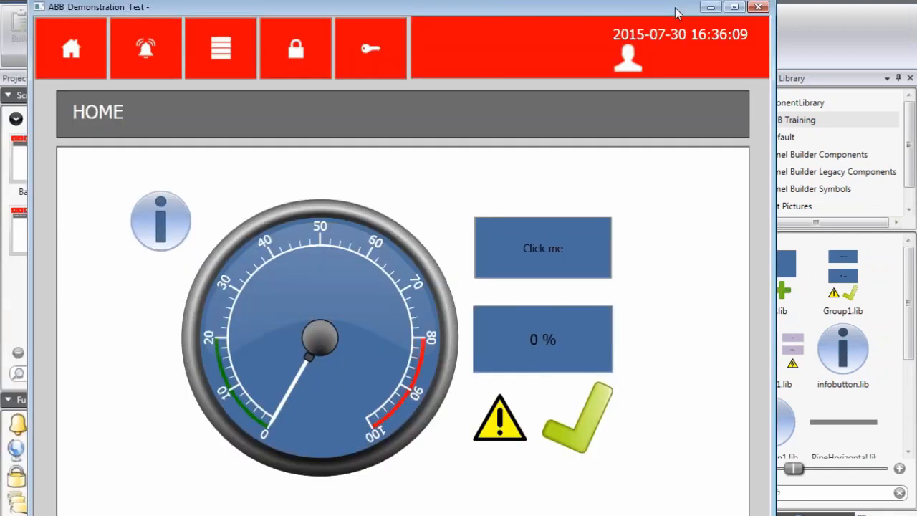
drag(676, 13, 765, 0)
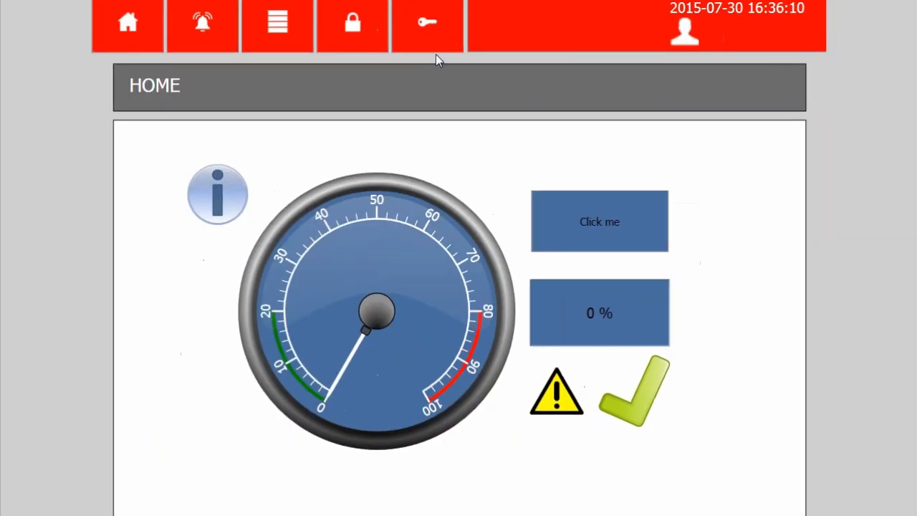
click(203, 24)
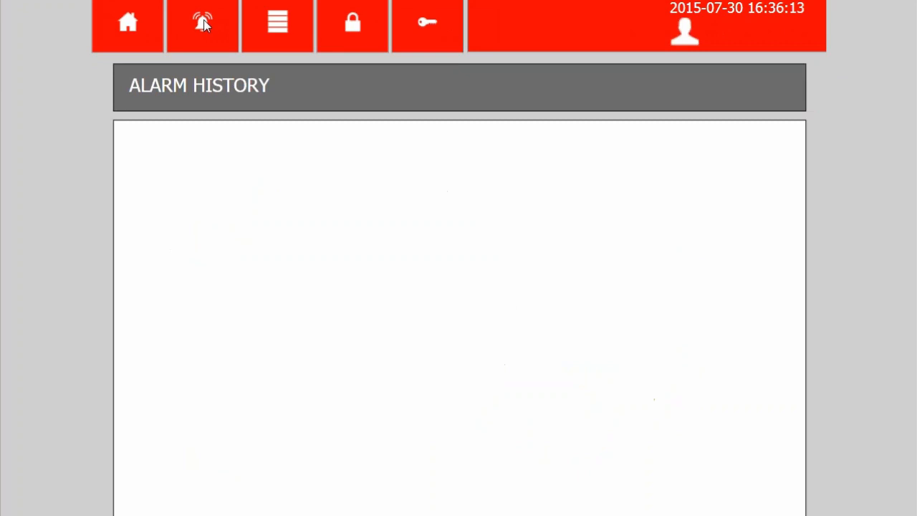
click(289, 16)
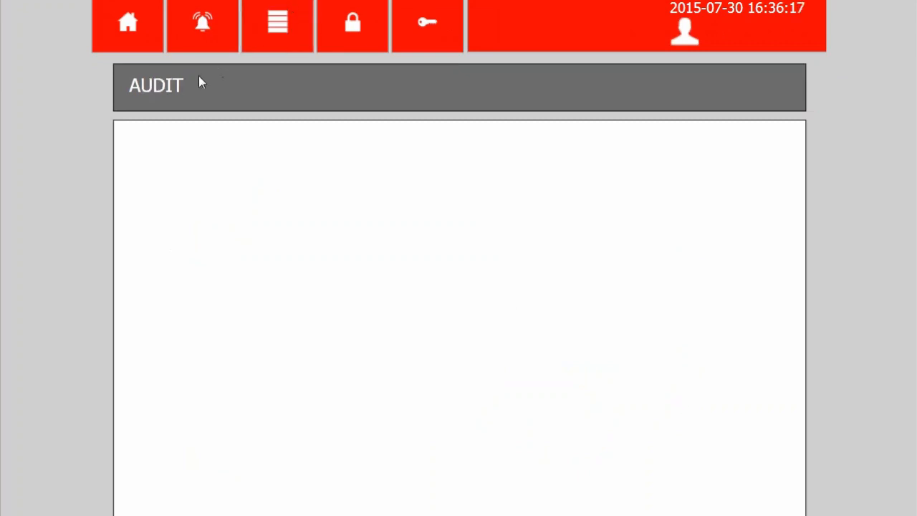
Test the header's lock icon, cancel its Login dialog without logging in, and return to the HOME screen
click(352, 26)
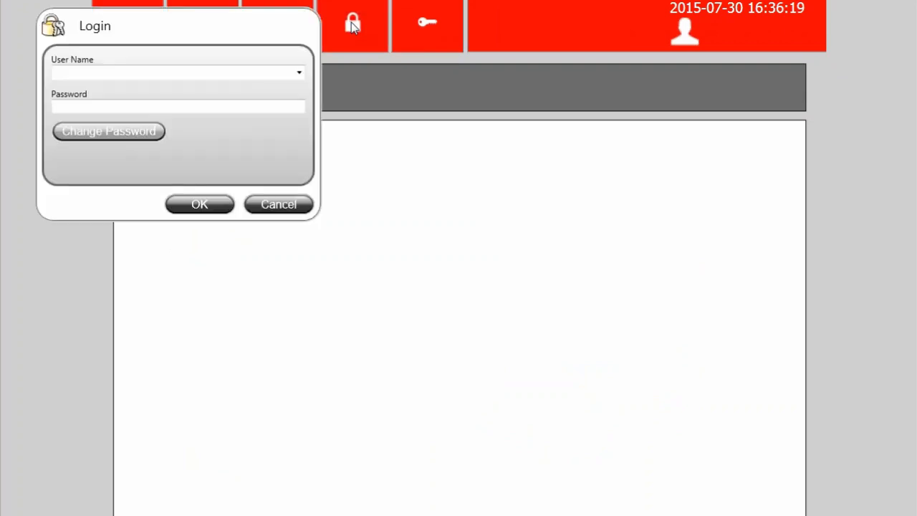
drag(256, 24, 567, 137)
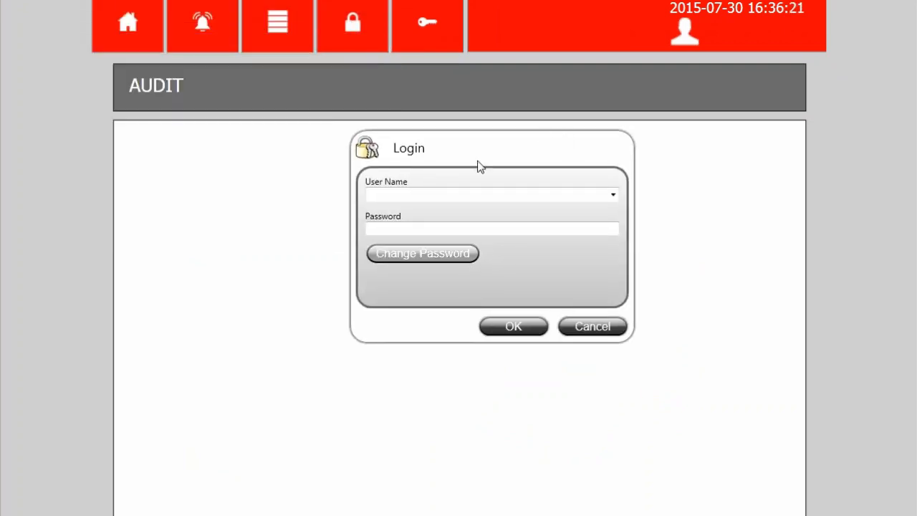
click(613, 196)
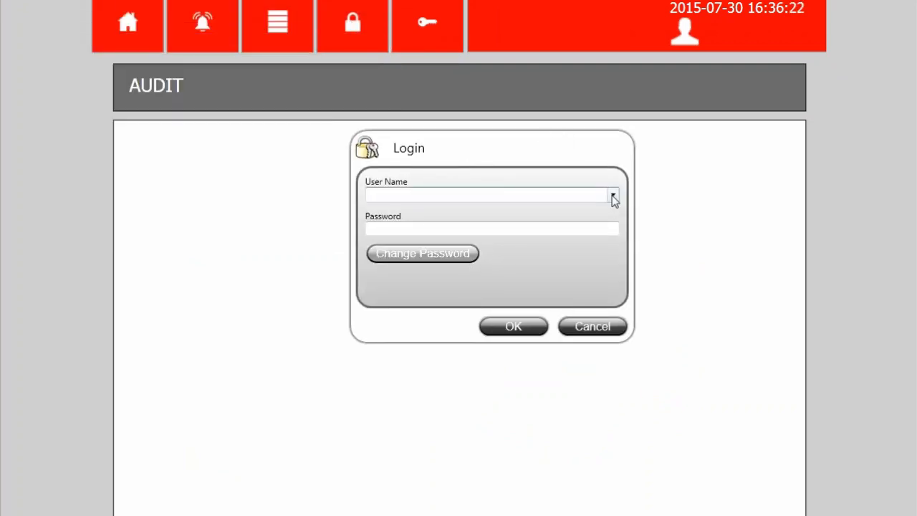
click(606, 327)
click(137, 34)
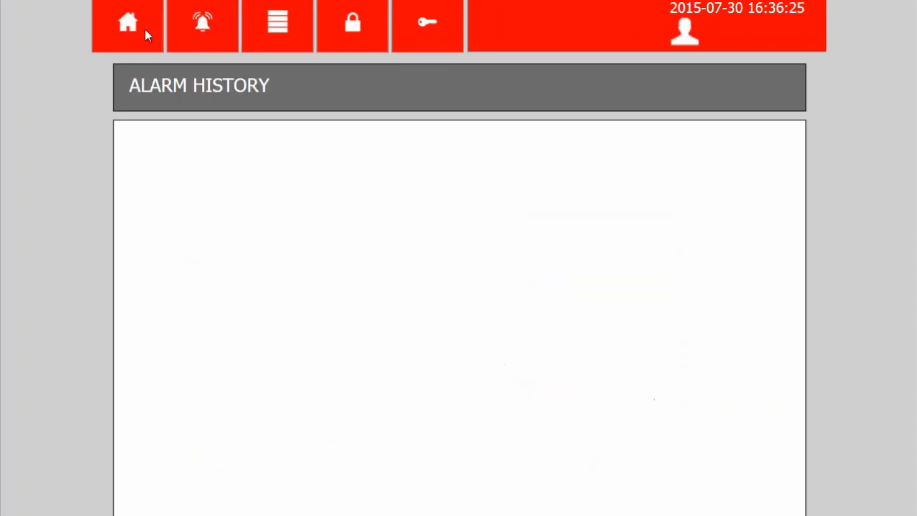
click(152, 26)
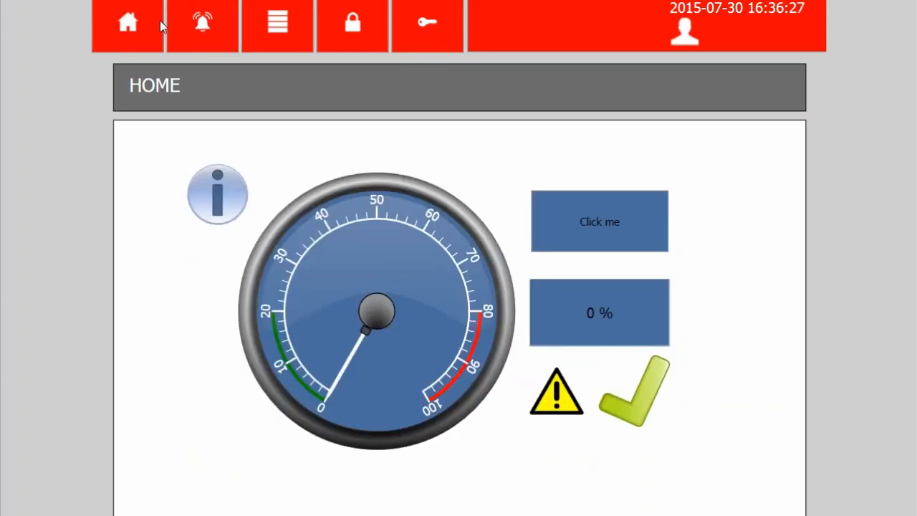